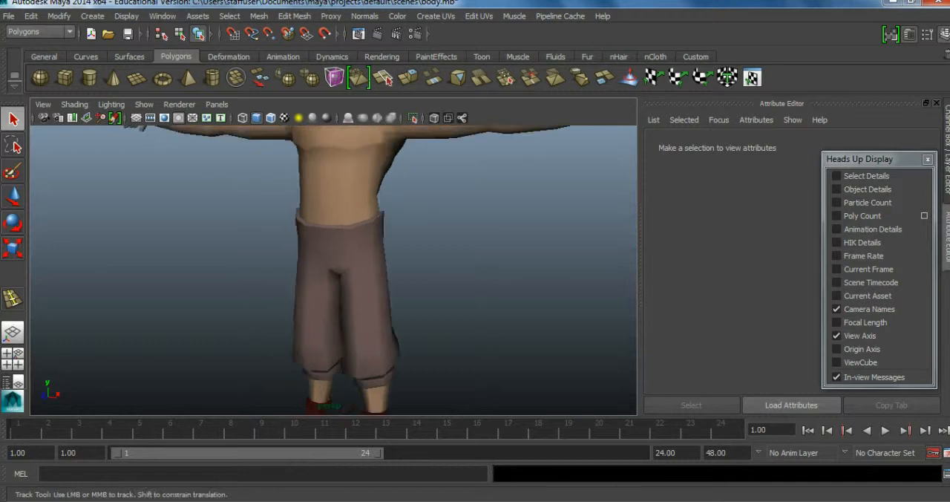
Examine the finished clothed character model up close and from several angles.
mouse_move(371, 283)
right_mouse_down("alt")
mouse_move(312, 282)
mouse_move(386, 282)
right_mouse_up("alt")
left_click_drag(334, 271, 371, 286, "alt")
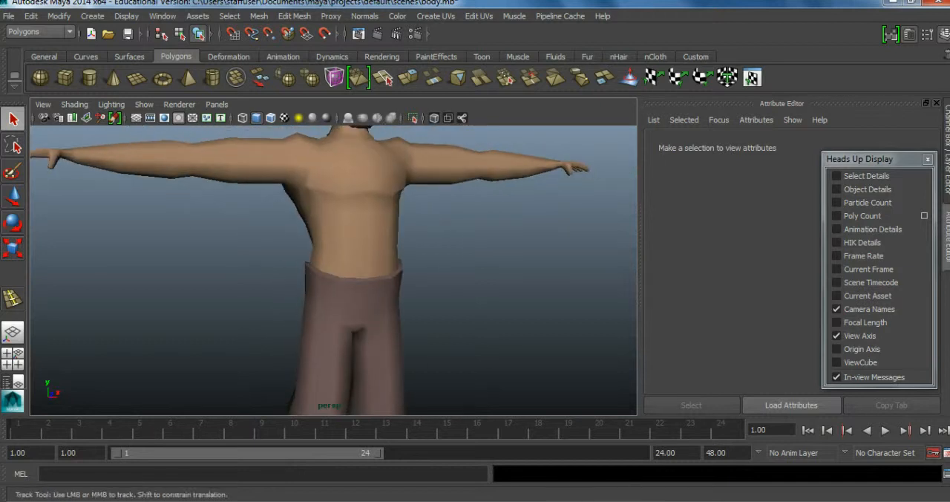
middle_click_drag(371, 285, 353, 211, "alt")
left_click_drag(352, 212, 319, 223, "alt")
right_click_drag(320, 222, 297, 223, "alt")
middle_click_drag(297, 223, 337, 334, "alt")
right_click_drag(338, 334, 267, 334, "alt")
left_click_drag(268, 334, 316, 327, "alt")
middle_click_drag(315, 327, 316, 297, "alt")
left_click_drag(315, 297, 393, 306, "alt")
middle_click_drag(393, 306, 392, 331, "alt")
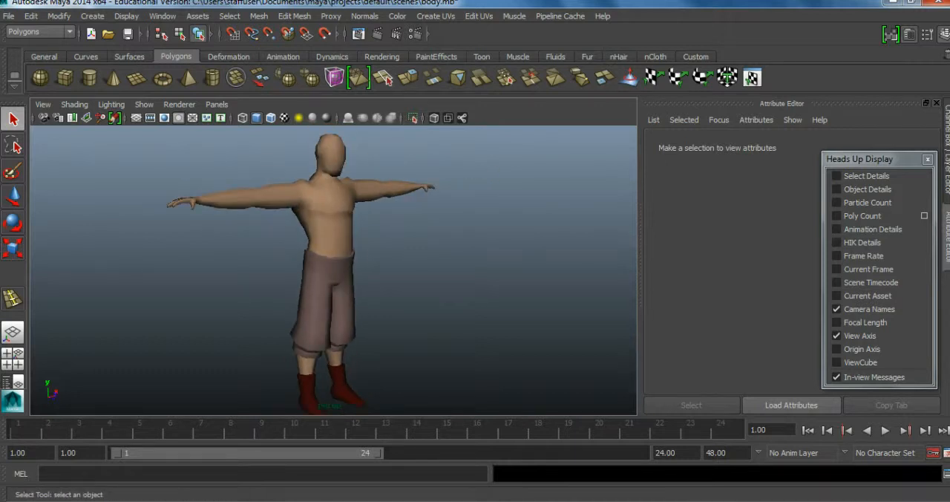
right_click_drag(392, 331, 341, 333, "alt")
left_click_drag(342, 333, 328, 331, "alt")
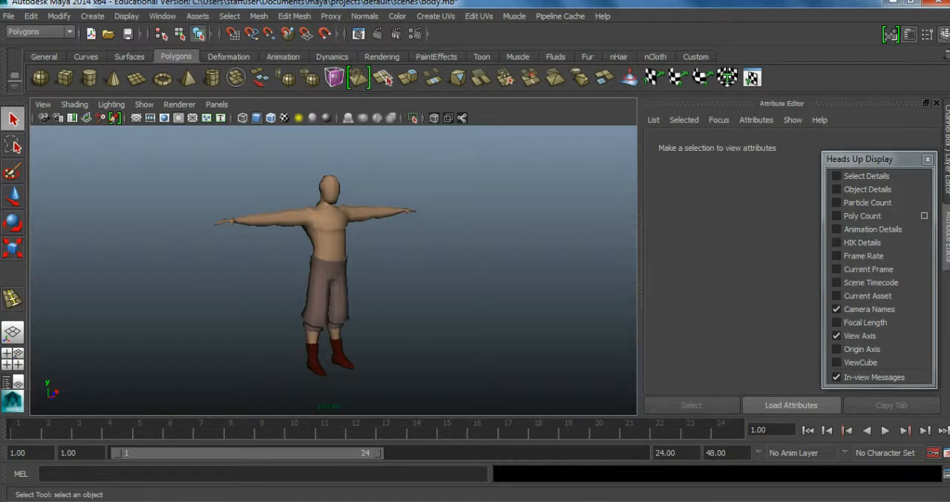
Display the poly count for the scene and inspect the character's wireframe topology.
left_click(862, 215)
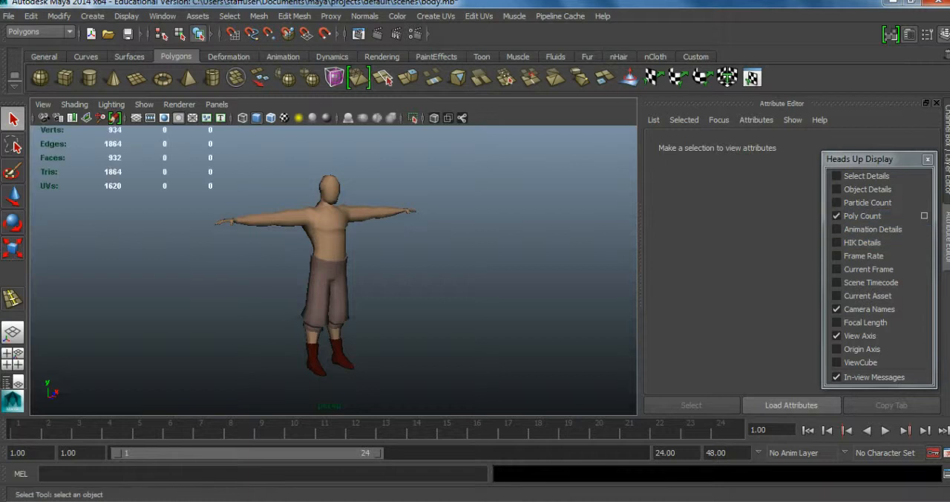
left_click(330, 236)
left_click_drag(331, 236, 267, 236, "alt")
scroll(267, 236, "up", 4)
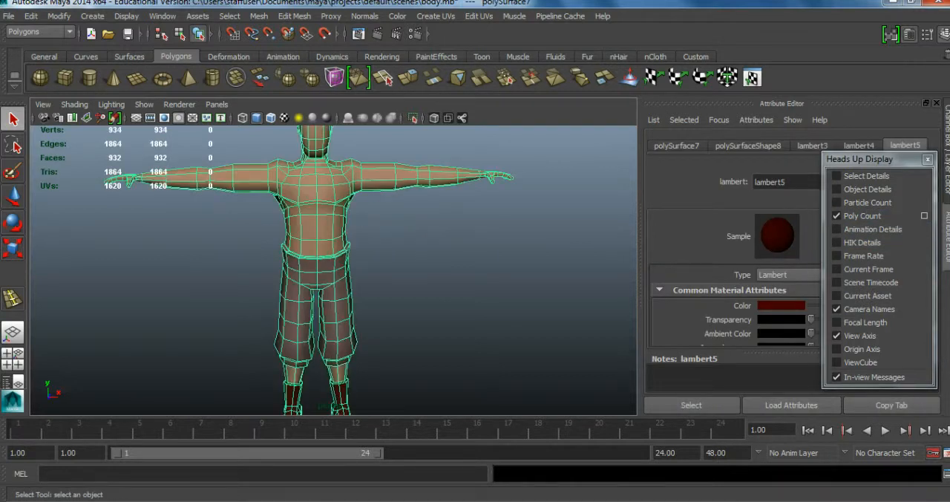
scroll(415, 274, "down", 6)
left_click(416, 274)
scroll(341, 275, "up", 4)
mouse_move(416, 274)
left_mouse_down("alt")
mouse_move(342, 275)
mouse_move(489, 279)
mouse_move(409, 274)
left_mouse_up("alt")
Open the fatso.mb scene without saving changes to body.mb and examine its full character model.
left_click(108, 33)
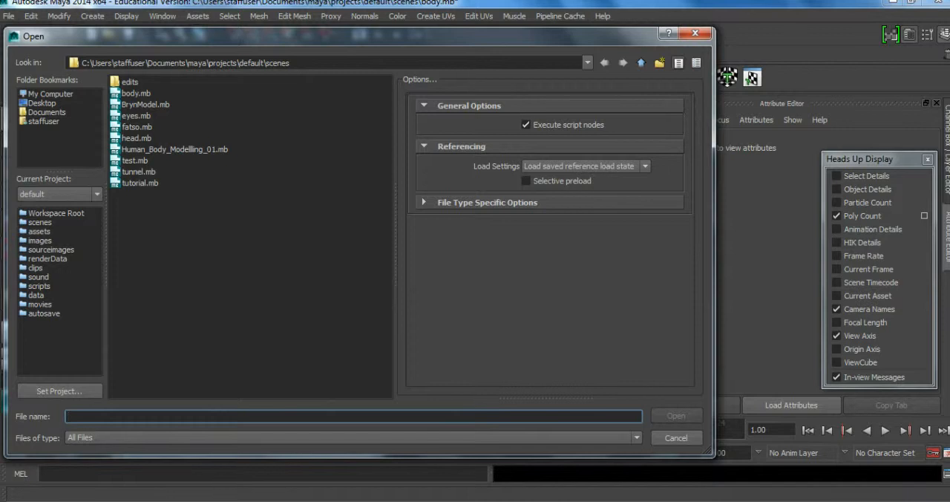
double_click(136, 127)
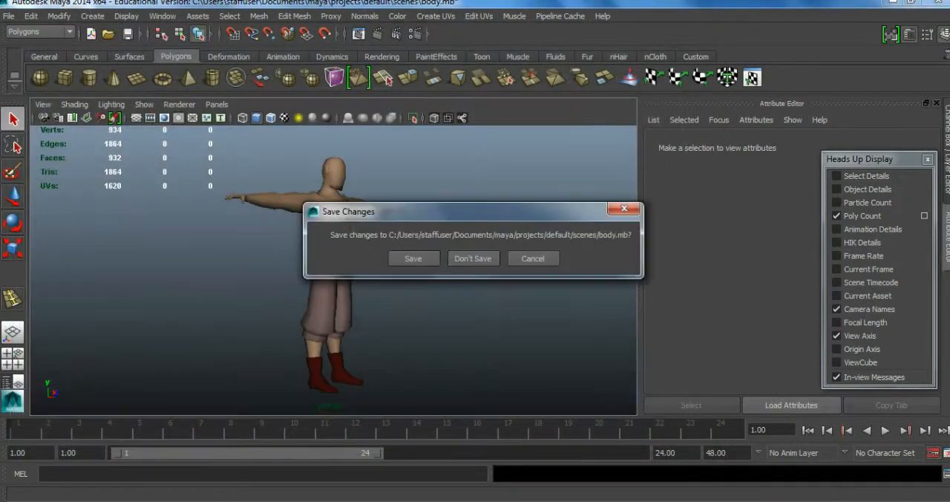
left_click(473, 258)
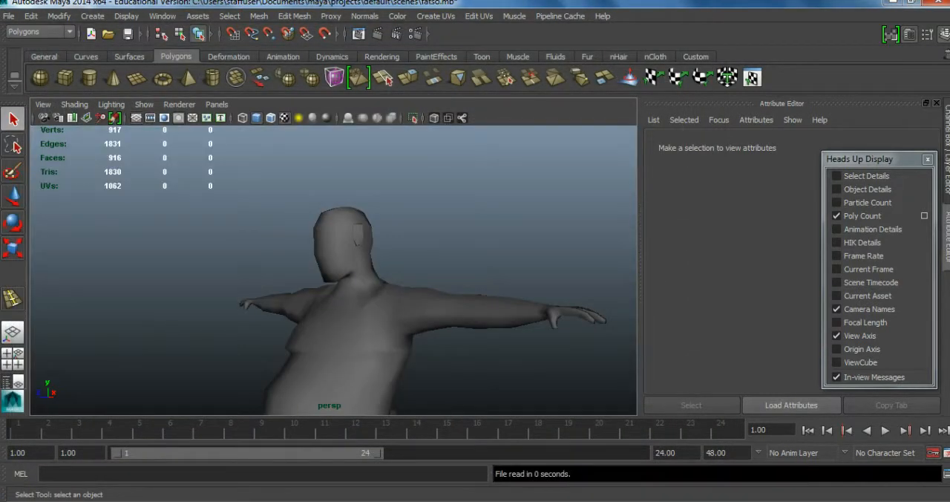
scroll(334, 270, "down", 5)
left_click_drag(290, 286, 364, 290, "alt")
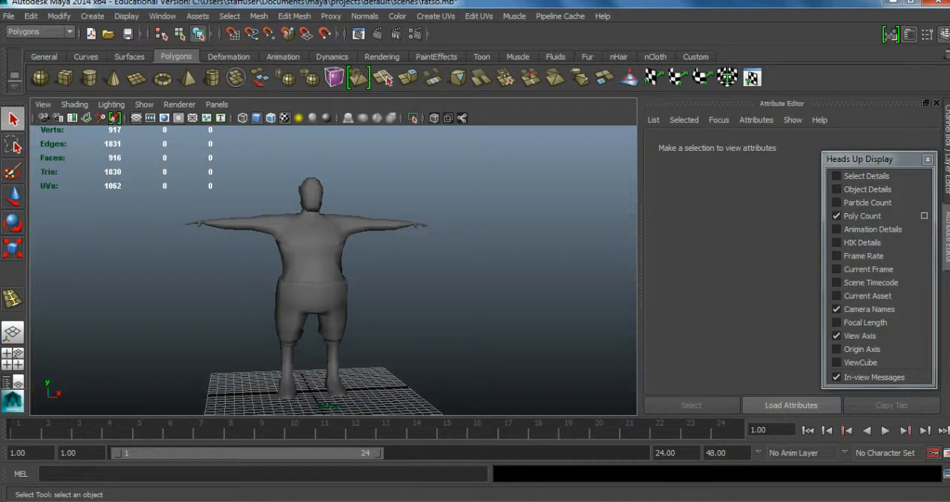
middle_click_drag(364, 289, 399, 260, "alt")
left_click_drag(399, 259, 479, 284, "alt")
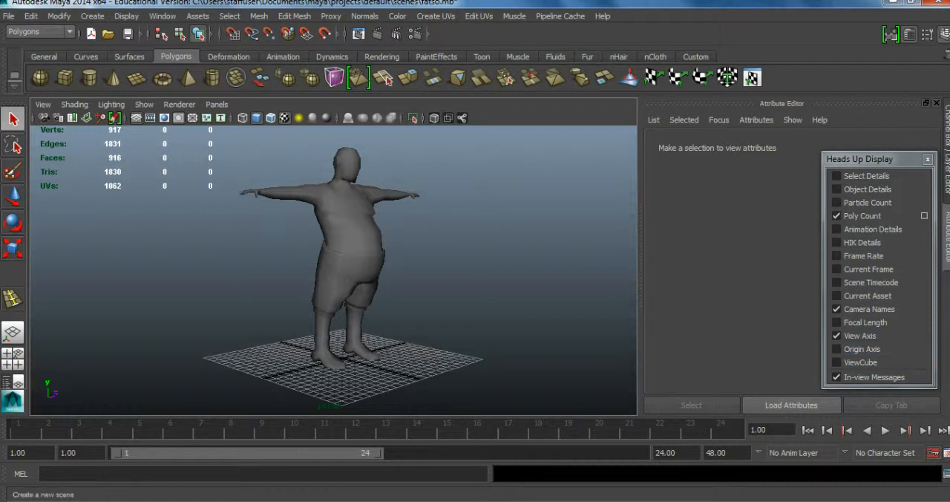
Start a new empty scene without saving, turn off the poly count display and close the heads-up display options.
left_click(91, 34)
left_click(472, 258)
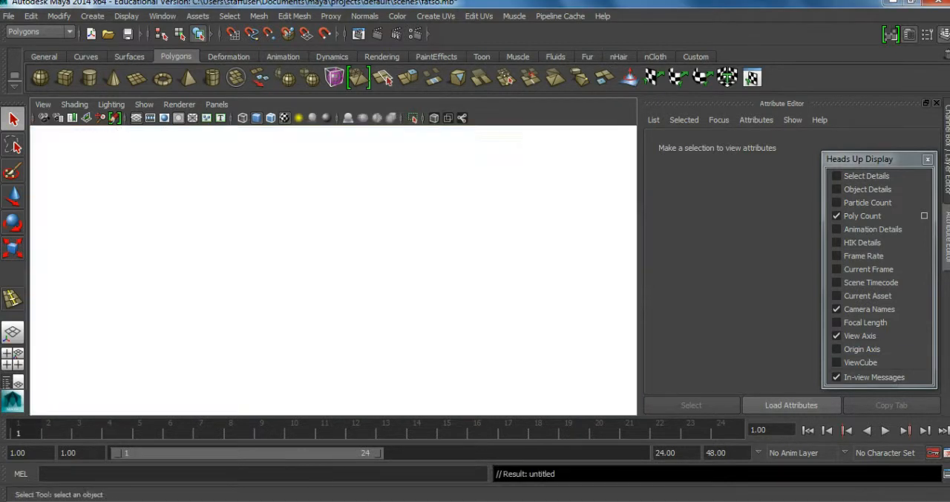
left_click(838, 215)
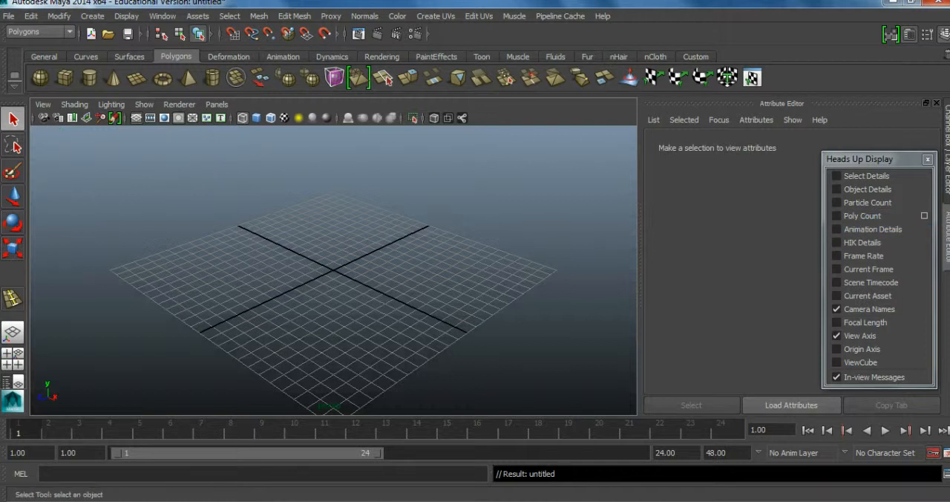
left_click(927, 159)
middle_click_drag(334, 269, 414, 268, "alt")
left_click_drag(414, 267, 483, 253, "alt")
right_click_drag(334, 268, 397, 275, "alt")
left_click_drag(334, 273, 401, 272, "alt")
middle_click_drag(384, 305, 348, 280, "alt")
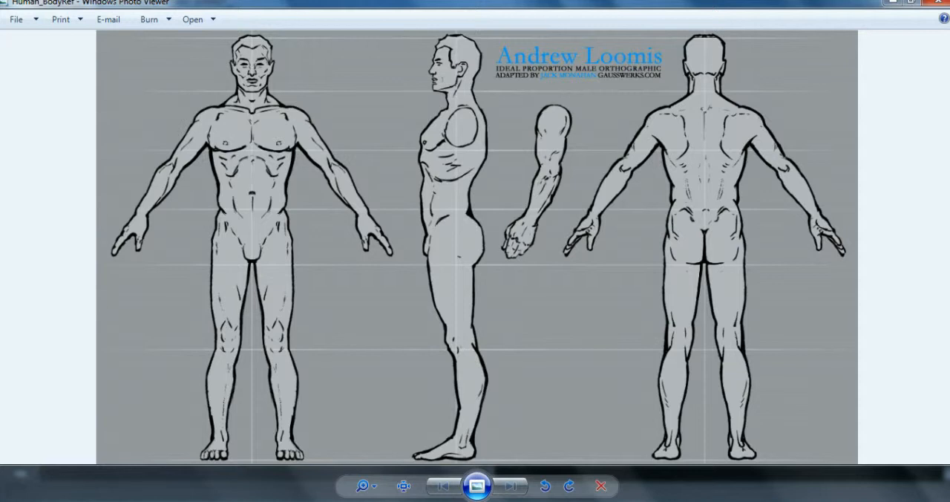
Switch to the web browser and look through the image results for human body reference images for 3D modeling.
key("alt+Tab")
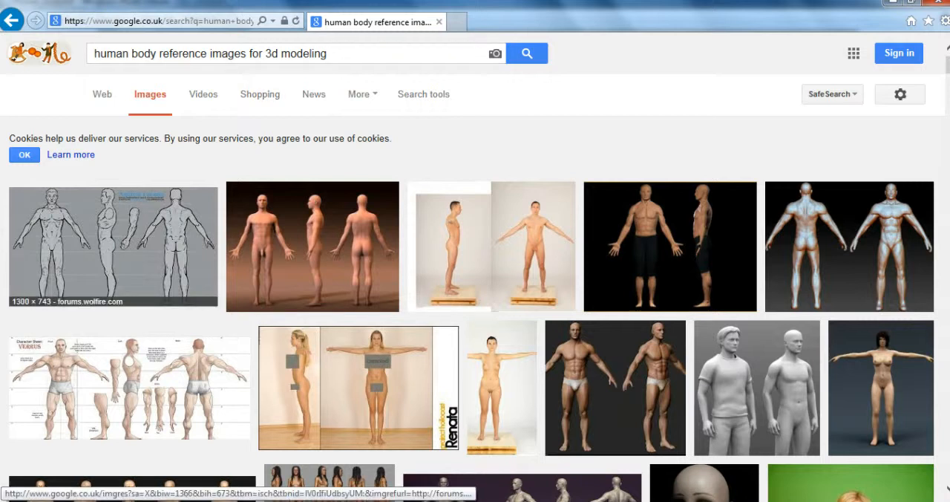
scroll(690, 393, "down", 15)
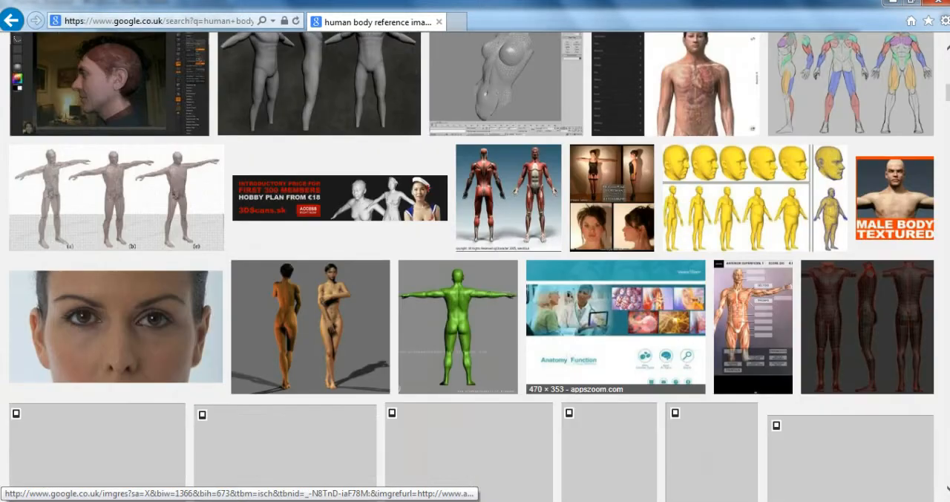
scroll(691, 393, "up", 15)
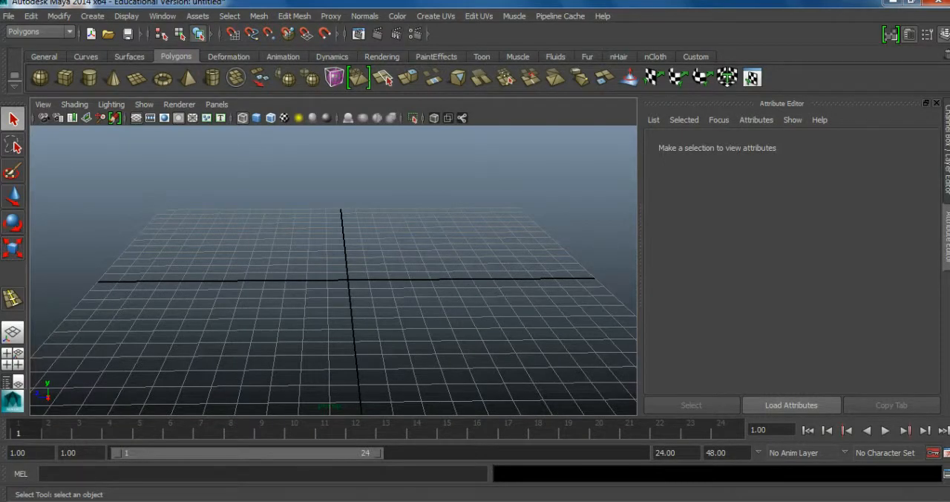
Create a wide upright polygon plane in the front view with its lower edge just above the grid's horizontal axis.
key("space")
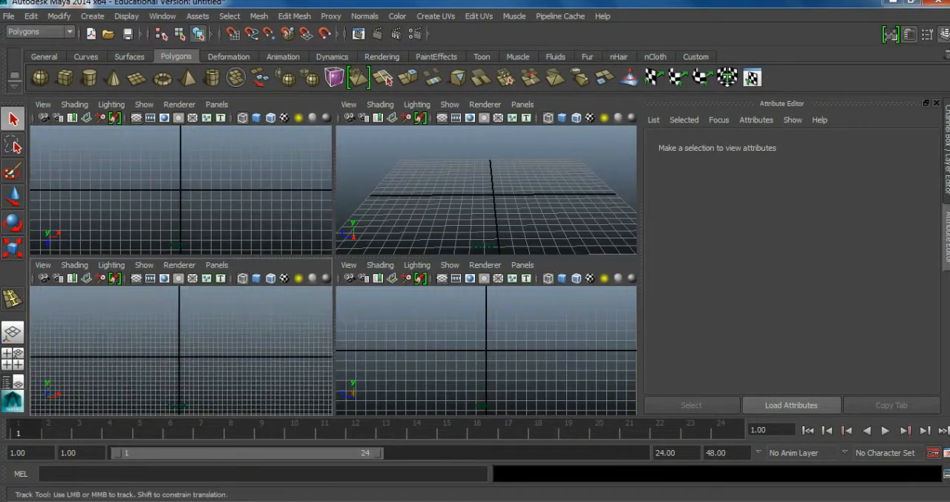
left_click(137, 77)
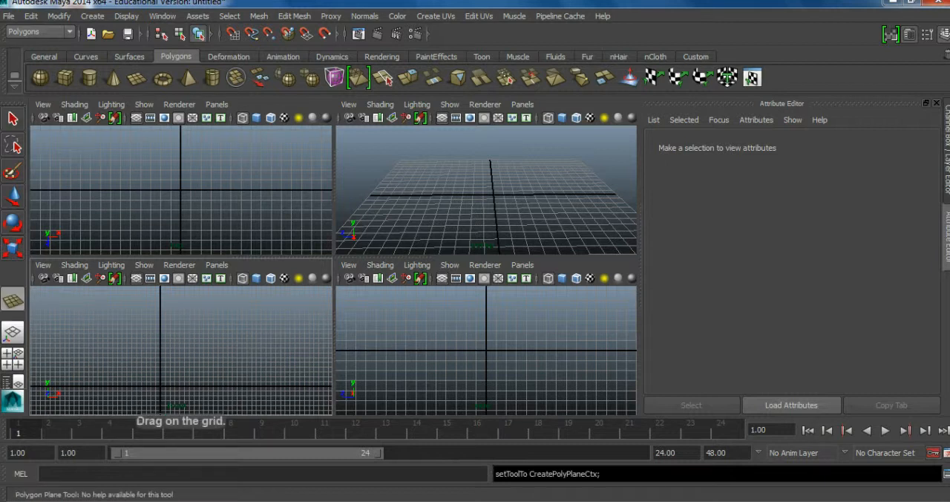
left_click_drag(109, 315, 223, 383)
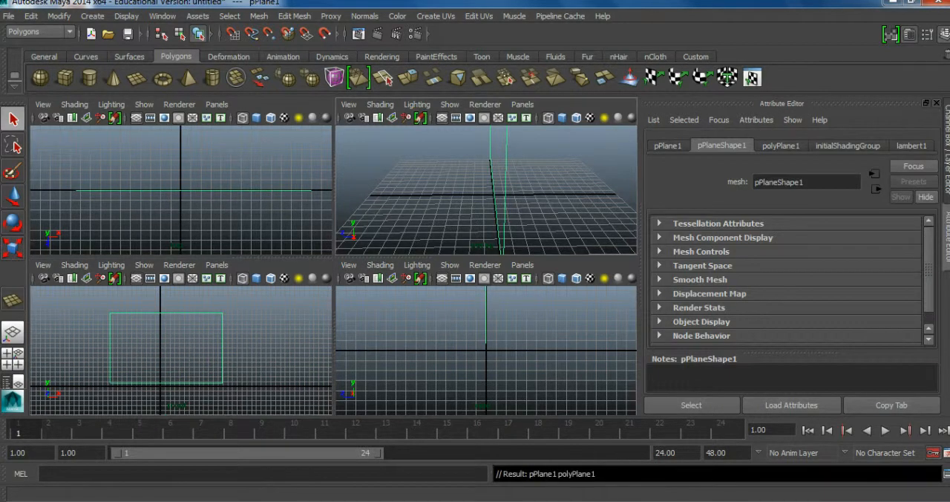
Show the upright plane in a maximized perspective view with shaded display.
scroll(486, 190, "down", 6)
key("space")
left_click_drag(407, 181, 519, 297, "alt")
left_click_drag(445, 282, 422, 256, "alt")
left_click_drag(430, 297, 382, 249, "alt")
middle_click_drag(382, 249, 364, 308, "alt")
left_click_drag(364, 308, 366, 290, "alt")
scroll(365, 290, "down", 3)
scroll(365, 290, "up", 4)
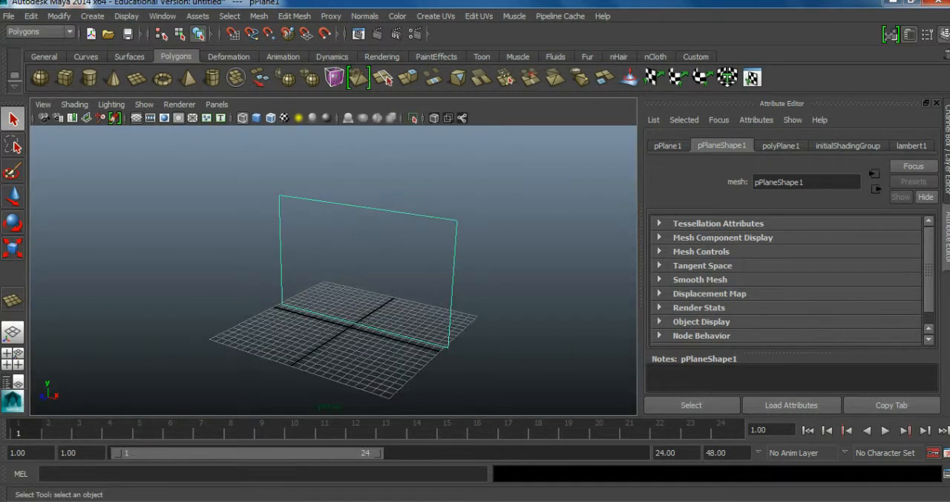
key("5")
mouse_move(365, 289)
left_mouse_down("alt")
mouse_move(382, 284)
mouse_move(373, 287)
left_mouse_up("alt")
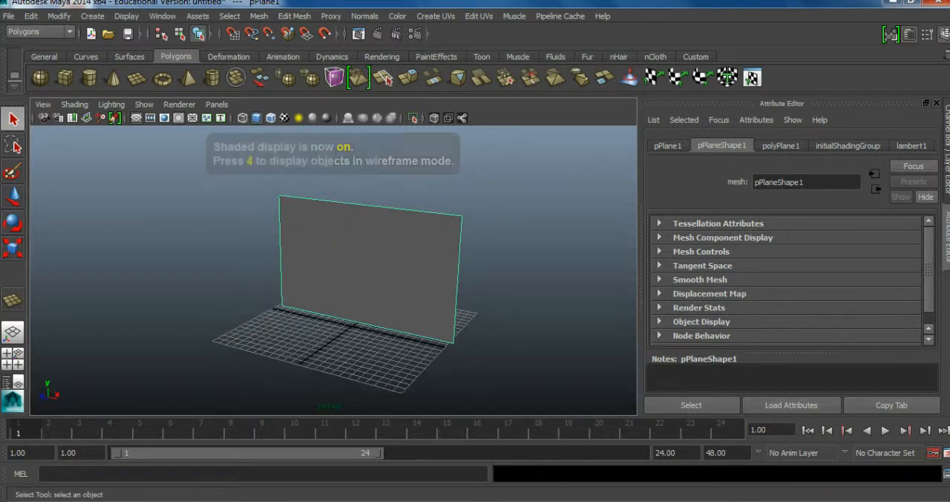
Assign a new Lambert material to the plane and name it reference_Met.
right_click_drag(400, 224, 489, 435)
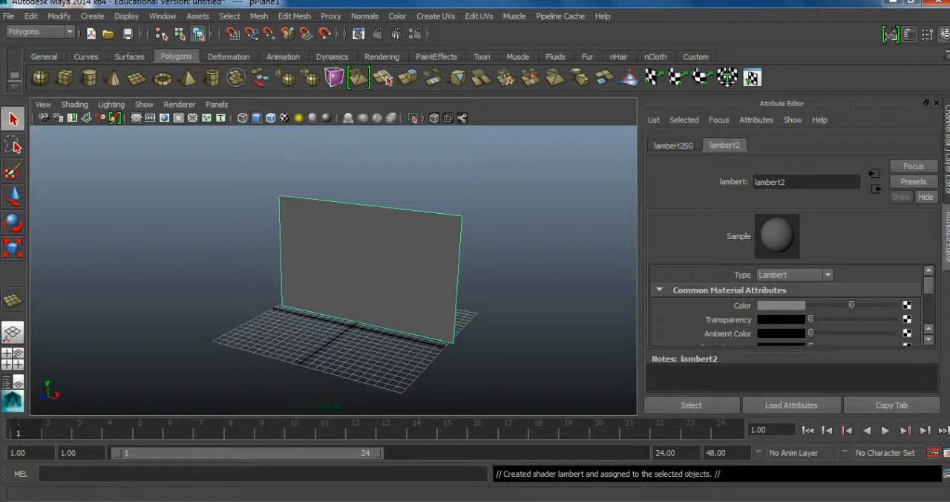
double_click(771, 182)
type("refe")
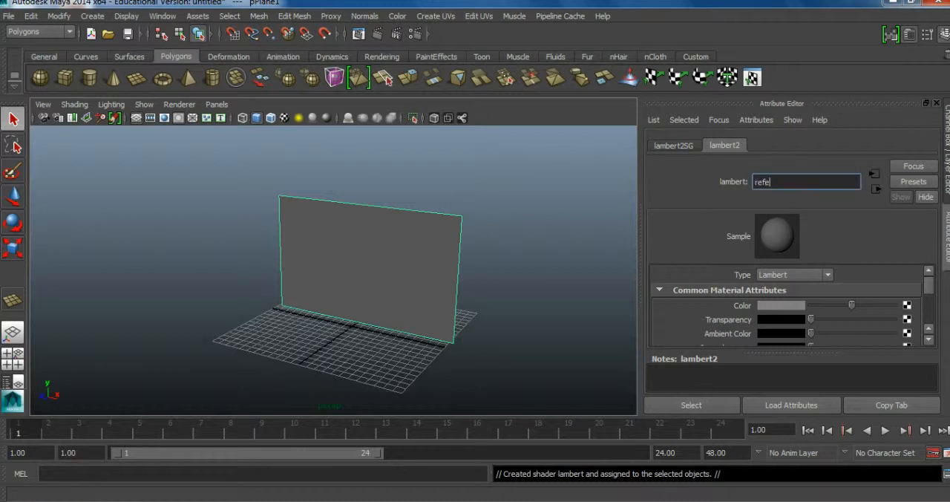
type("rence_MEt")
key("BackSpace")
key("BackSpace")
type("et")
Try to map a File texture with the image Human_BodyRef.jpg to the new material's color.
left_click(907, 306)
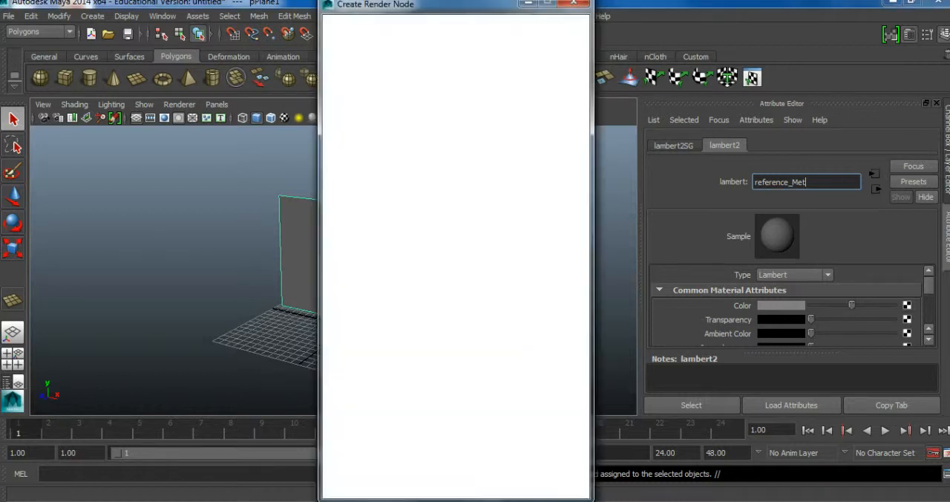
left_click(425, 117)
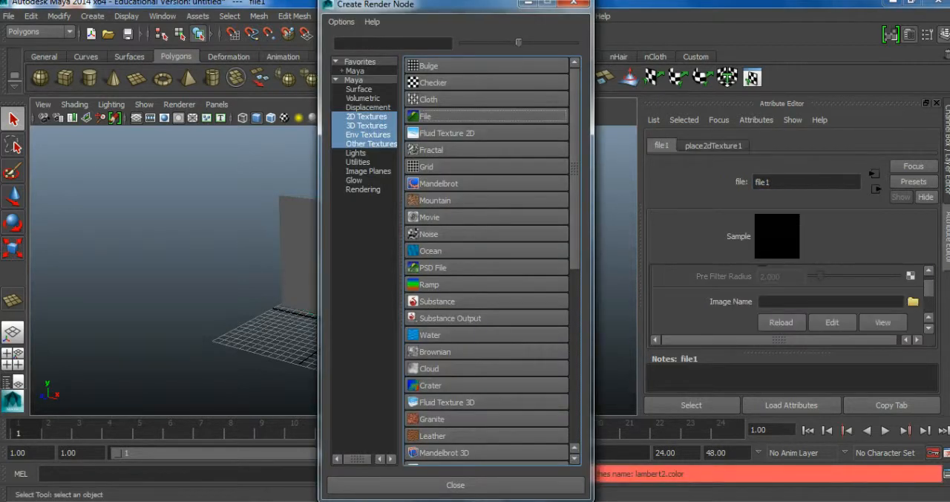
left_click(530, 3)
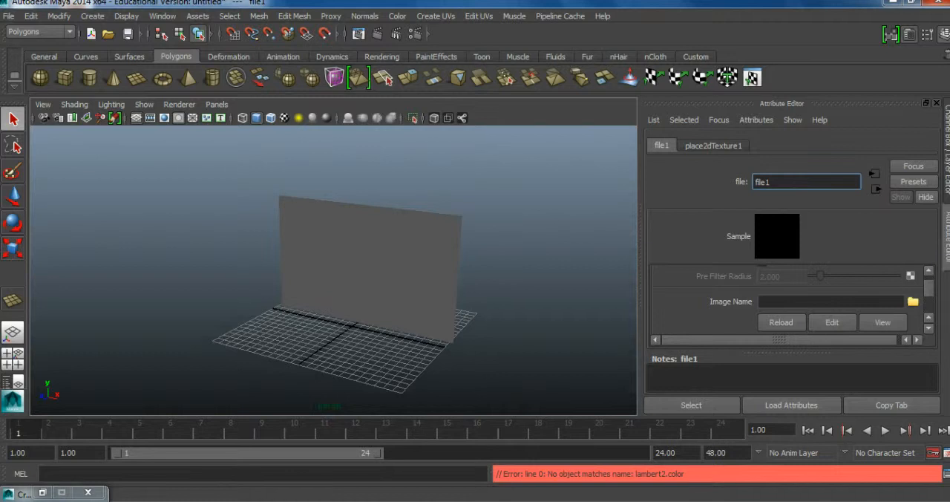
left_click(913, 301)
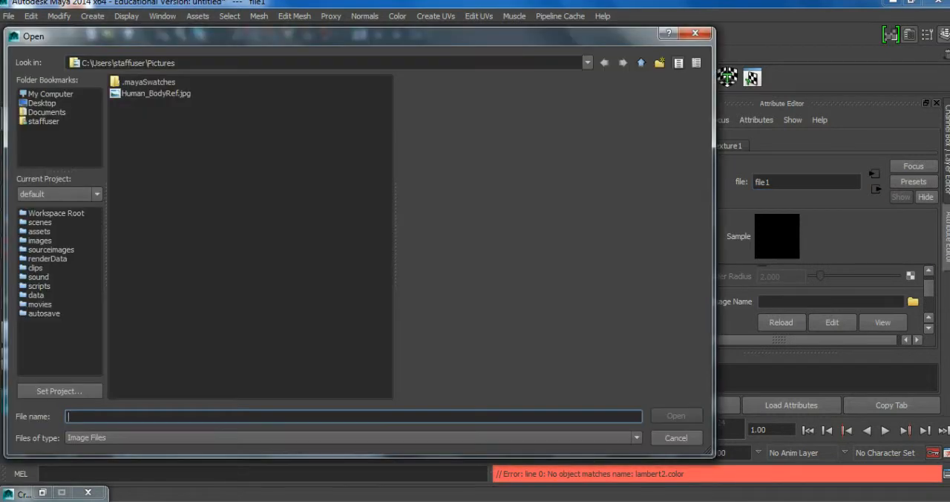
left_click(156, 93)
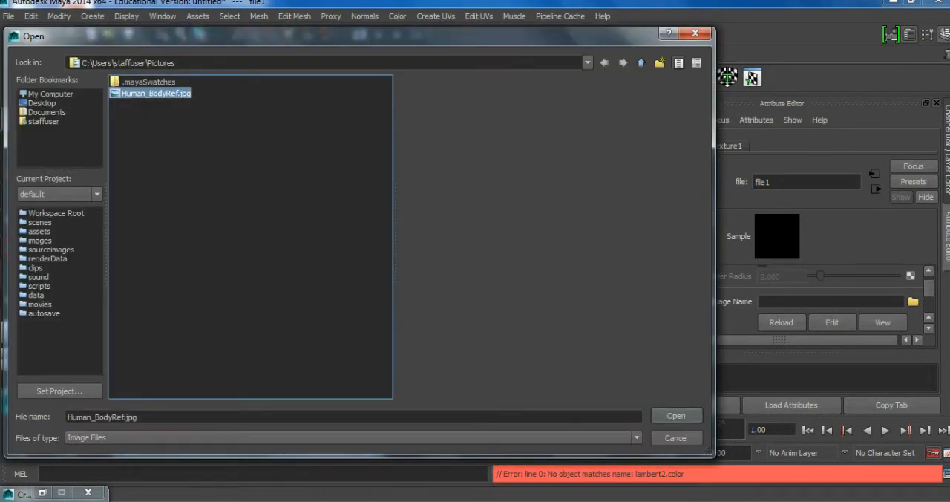
left_click(676, 416)
left_click(519, 282)
mouse_move(519, 282)
left_mouse_down("alt")
mouse_move(445, 282)
mouse_move(512, 282)
left_mouse_up("alt")
Connect a File texture using Human_BodyRef.jpg to the color of the plane's reference_Met material.
left_click(371, 267)
left_click_drag(371, 267, 445, 267, "alt")
scroll(415, 267, "up", 3)
middle_click_drag(415, 268, 378, 269, "alt")
left_click_drag(378, 269, 360, 265, "alt")
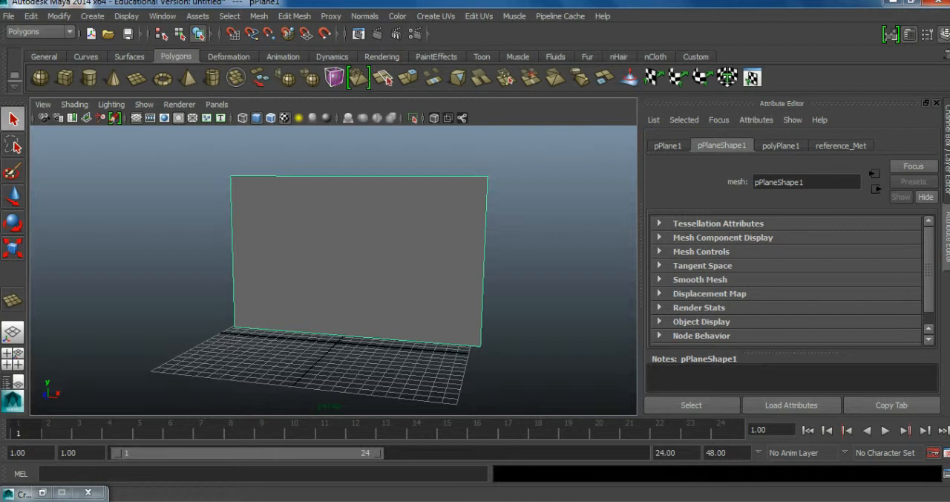
left_click_drag(387, 259, 343, 278, "alt")
left_click(841, 145)
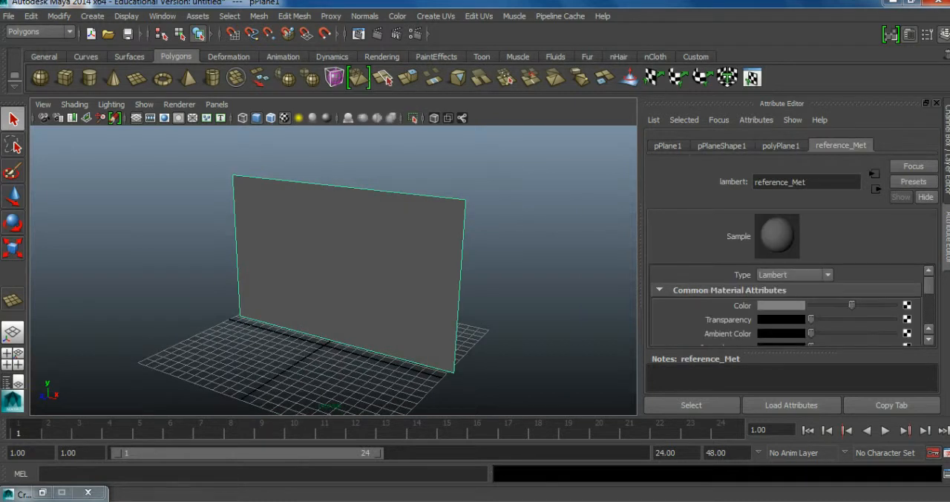
left_click(908, 305)
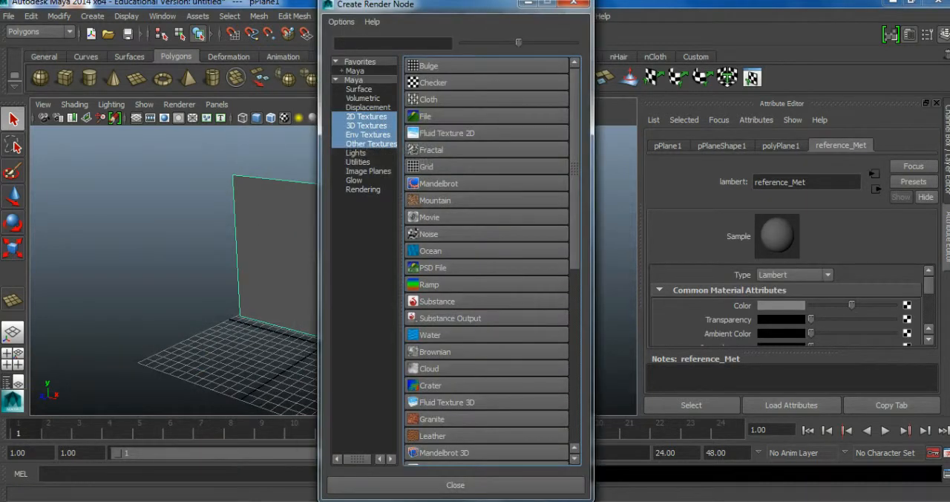
left_click(425, 116)
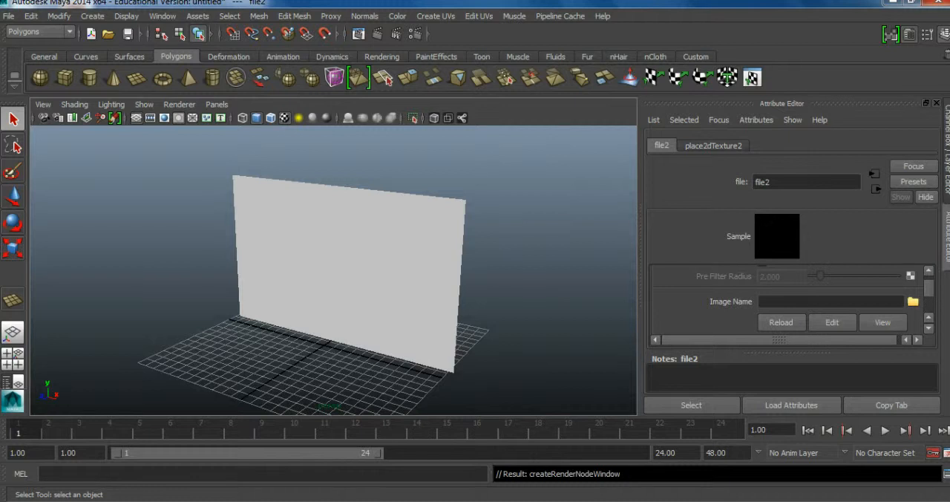
left_click(913, 302)
double_click(158, 93)
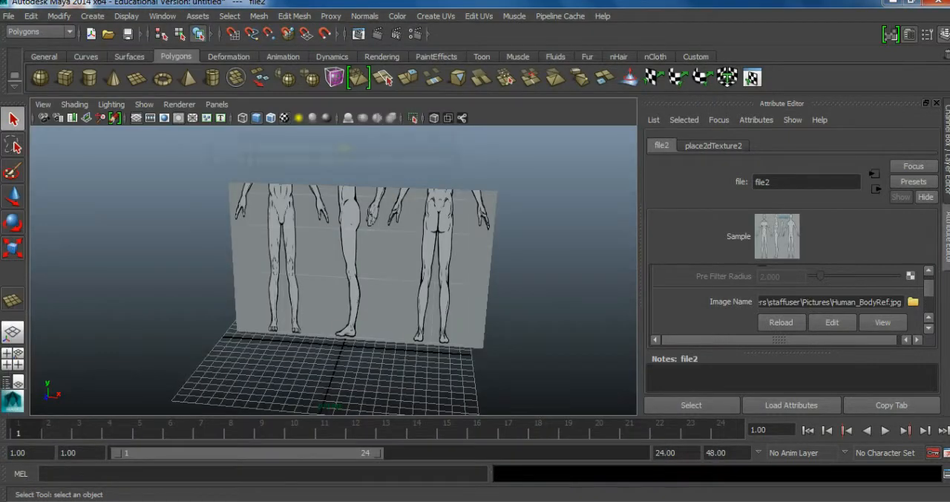
Turn on textured display so the perspective view shows the reference image on the plane.
key("6")
scroll(357, 267, "down", 2)
left_click_drag(386, 275, 342, 260, "alt")
Try to scale the textured reference plane up uniformly.
left_click(505, 245)
left_click(372, 278)
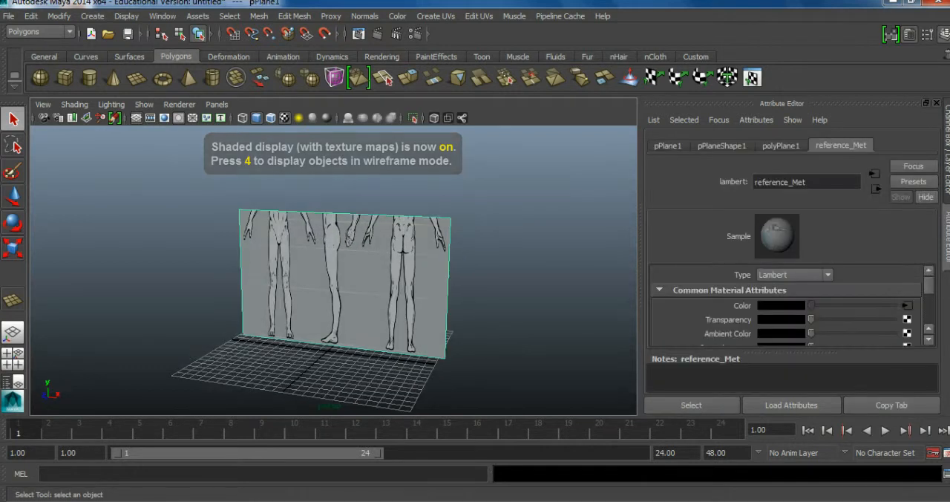
key("r")
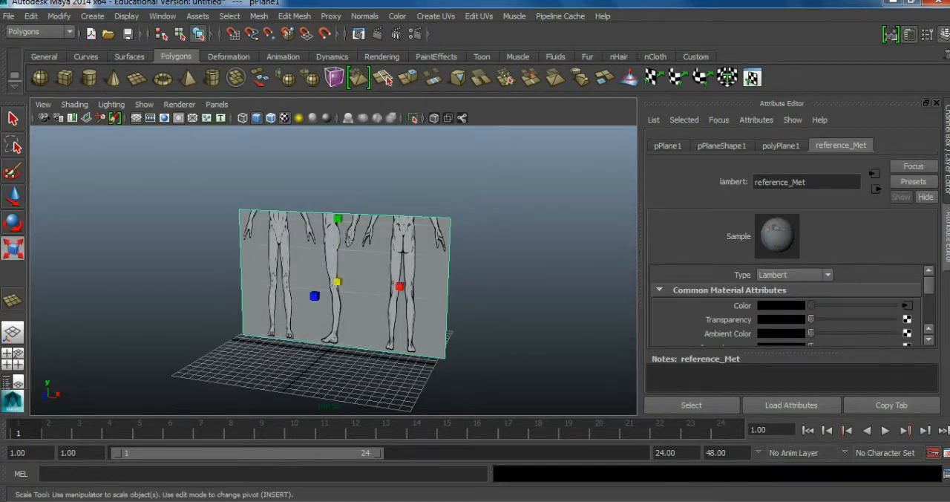
left_click_drag(337, 281, 375, 281)
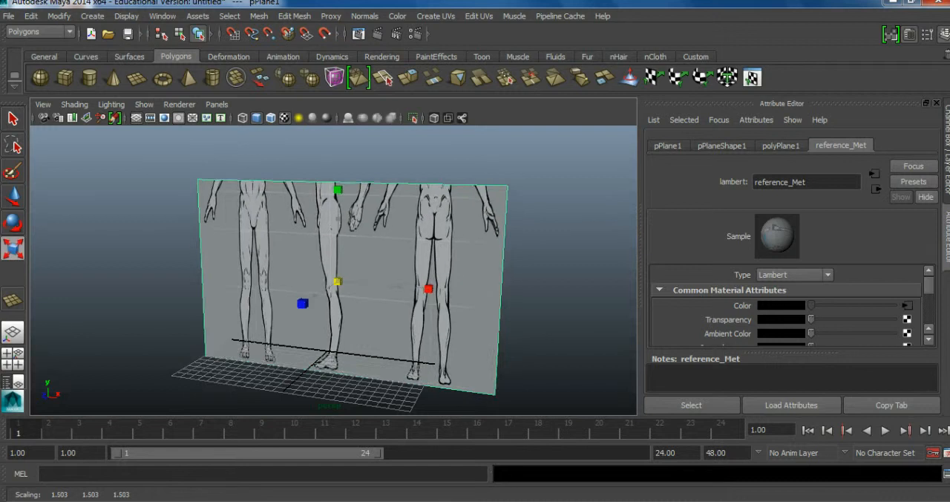
key("ctrl+z")
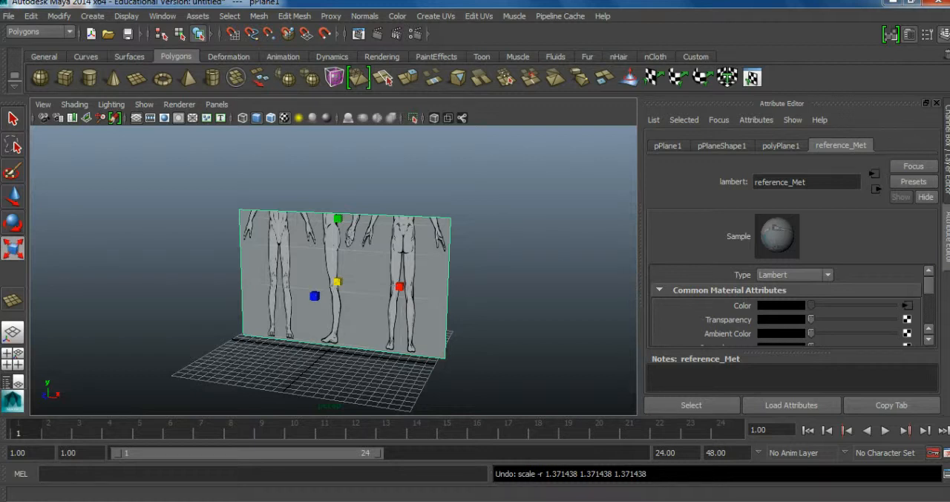
Increase the reference plane's polyPlane1 height to 23.556 so that the figures show from head to feet.
key("ctrl+a")
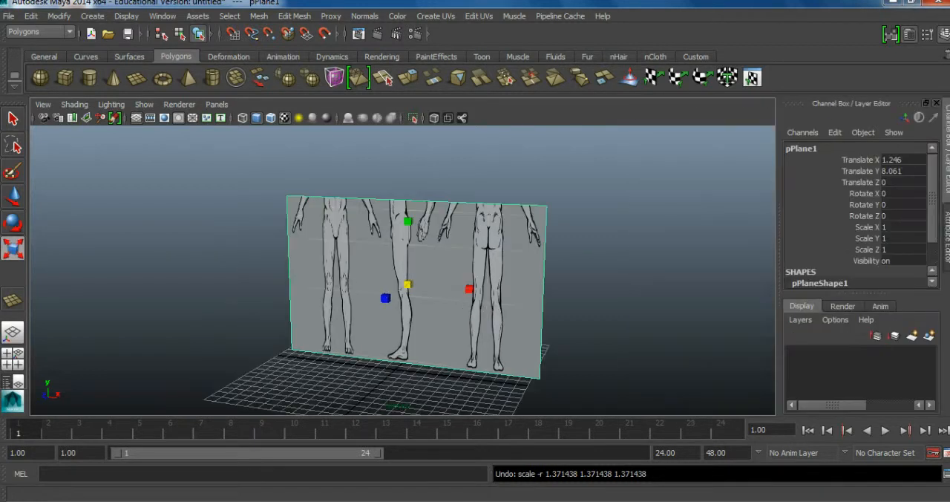
key("ctrl+a")
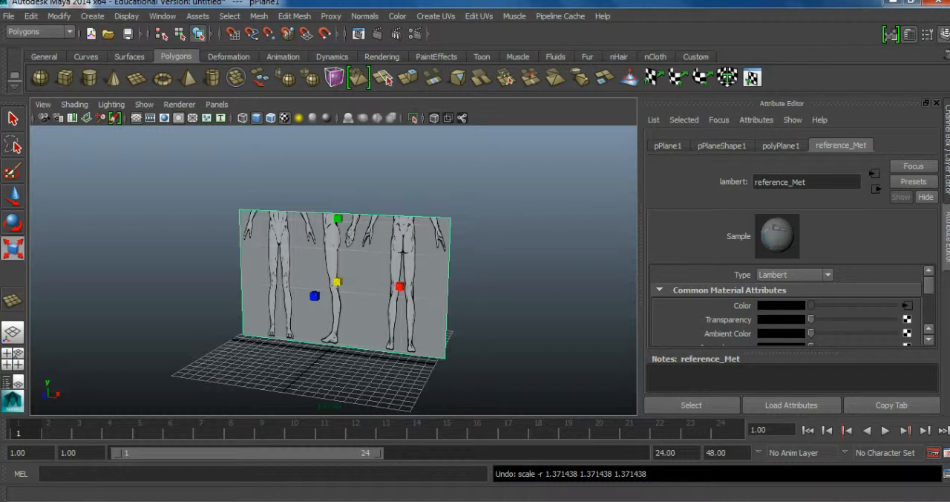
key("ctrl+a")
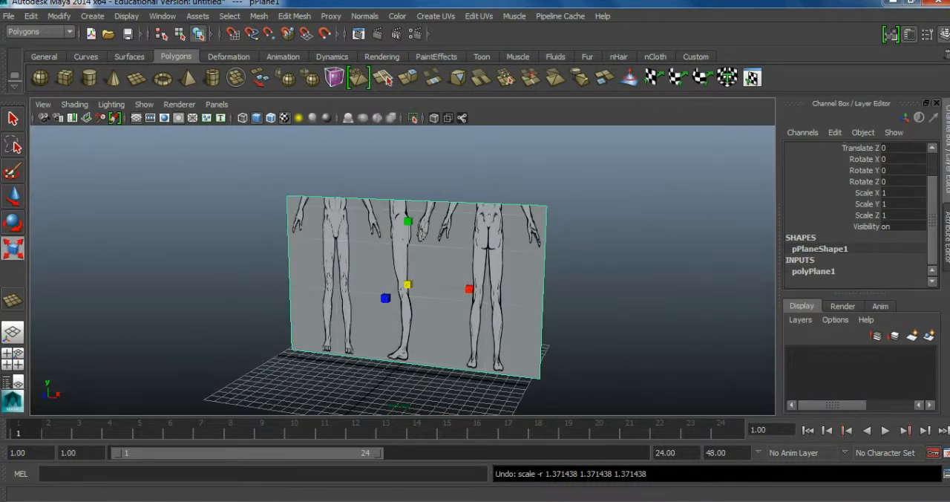
left_click(814, 272)
scroll(855, 215, "down", 2)
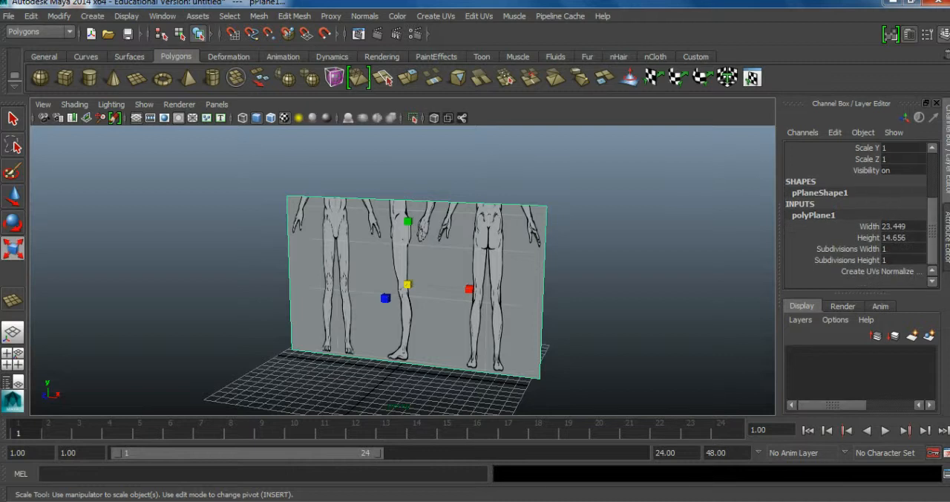
middle_click_drag(408, 285, 374, 296, "alt")
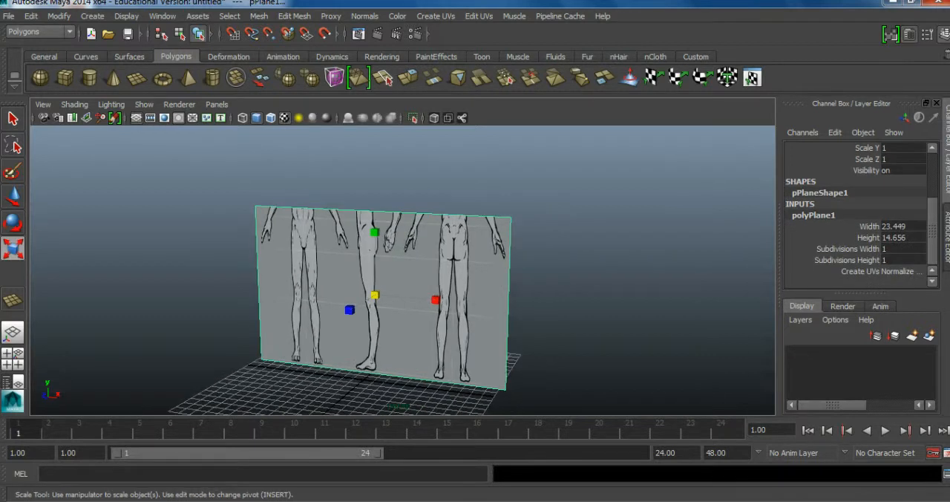
left_click(868, 237)
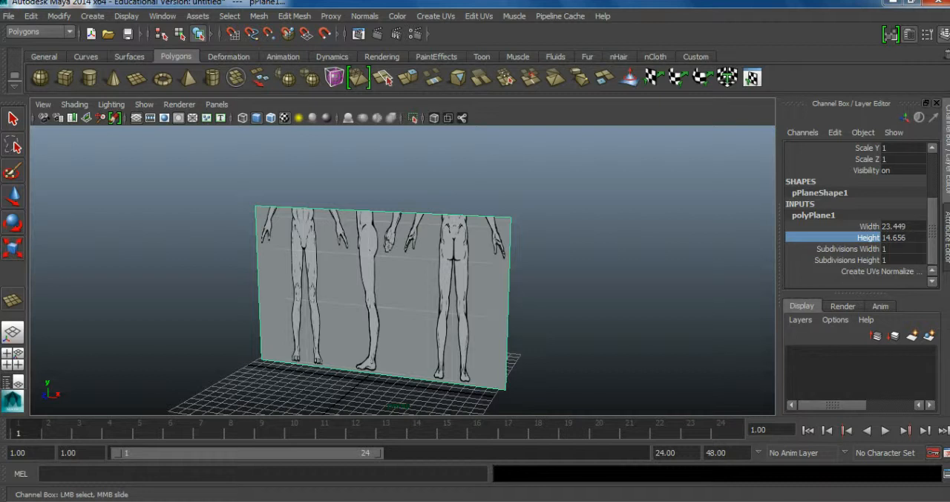
middle_click_drag(401, 274, 467, 275)
scroll(465, 275, "down", 2)
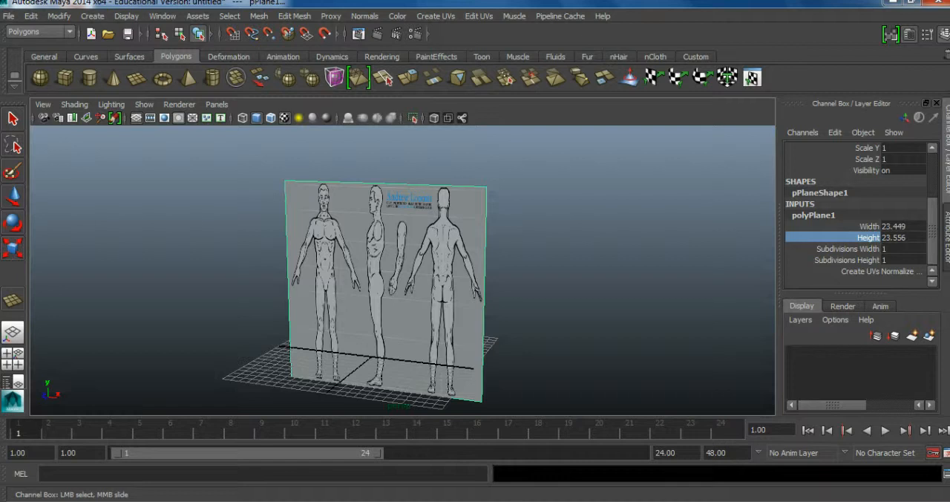
Widen the reference plane by setting its Scale X to 1.7.
left_click(539, 264)
left_click(458, 277)
left_click_drag(459, 276, 490, 266, "alt")
right_click_drag(460, 271, 492, 271, "alt")
left_click_drag(492, 270, 497, 262, "alt")
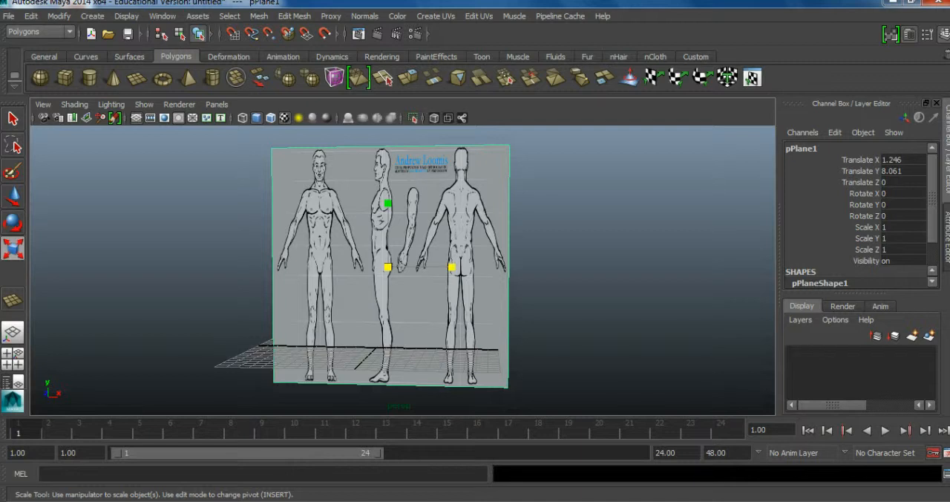
left_click_drag(452, 266, 483, 269)
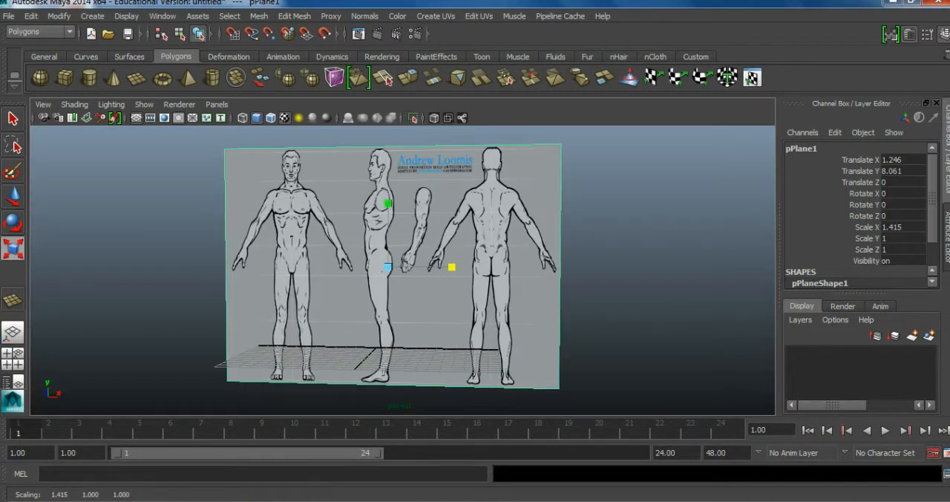
left_click(898, 228)
type("1.7")
key("Return")
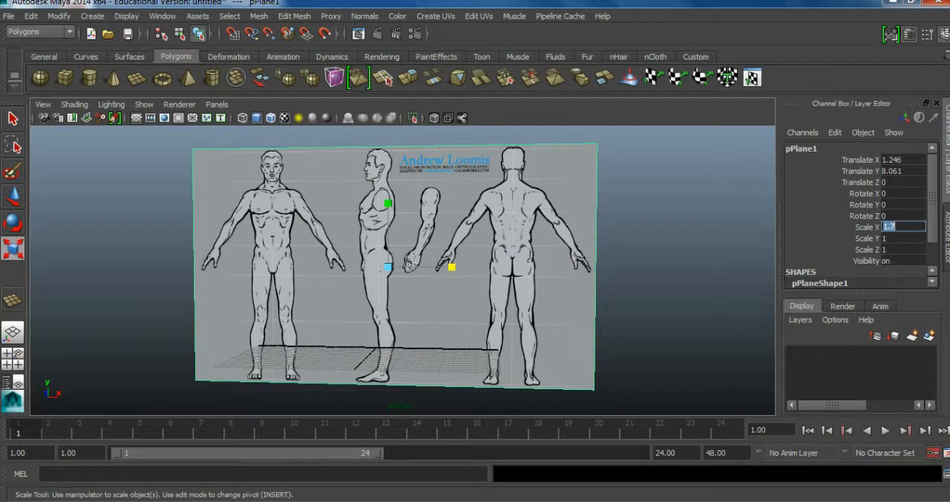
left_click(654, 282)
mouse_move(654, 282)
left_mouse_down("alt")
mouse_move(632, 291)
mouse_move(671, 294)
mouse_move(640, 297)
mouse_move(649, 296)
left_mouse_up("alt")
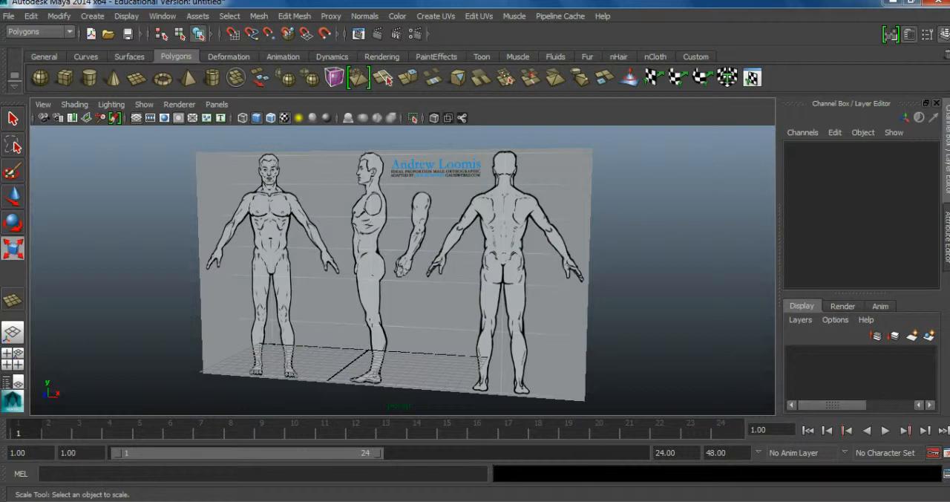
mouse_move(649, 296)
left_mouse_down("alt")
mouse_move(687, 298)
mouse_move(652, 298)
left_mouse_up("alt")
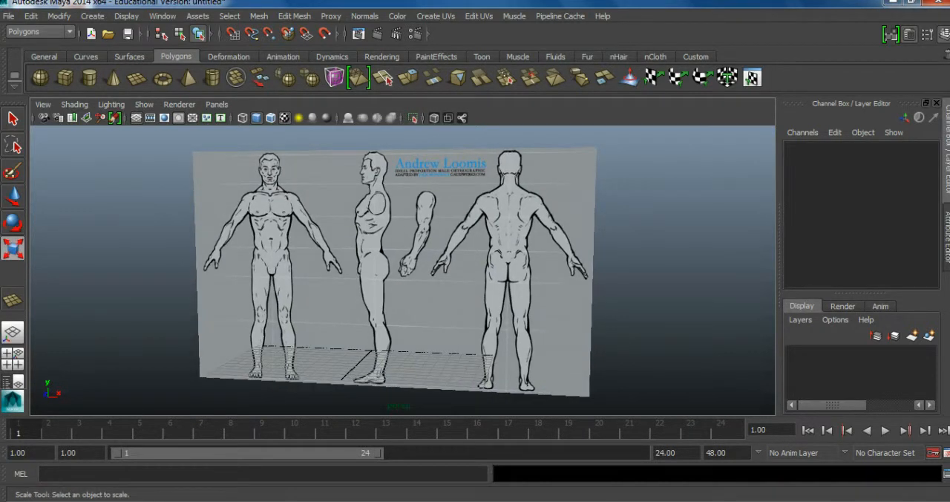
Duplicate the textured reference plane in place.
key("space")
key("space")
left_click_drag(465, 201, 494, 241, "alt")
scroll(494, 241, "up", 5)
middle_click_drag(495, 242, 498, 190, "alt")
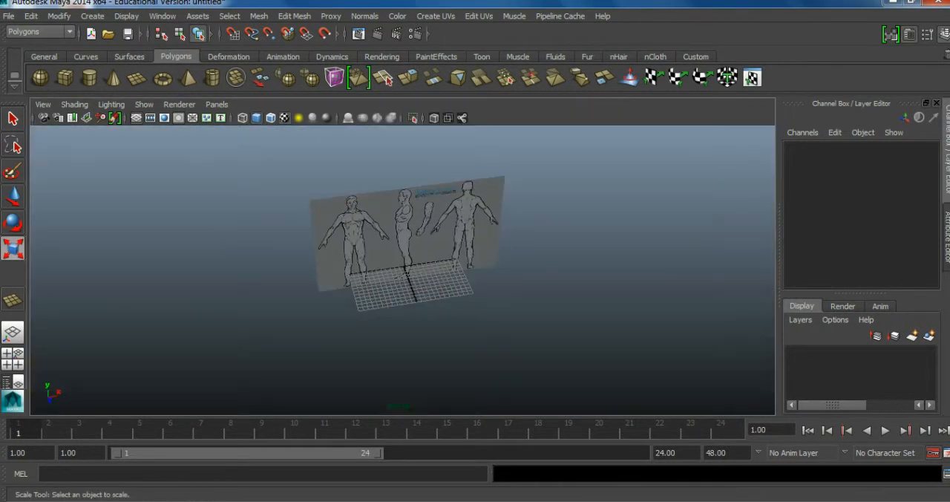
left_click_drag(460, 200, 490, 222, "alt")
left_click(446, 222)
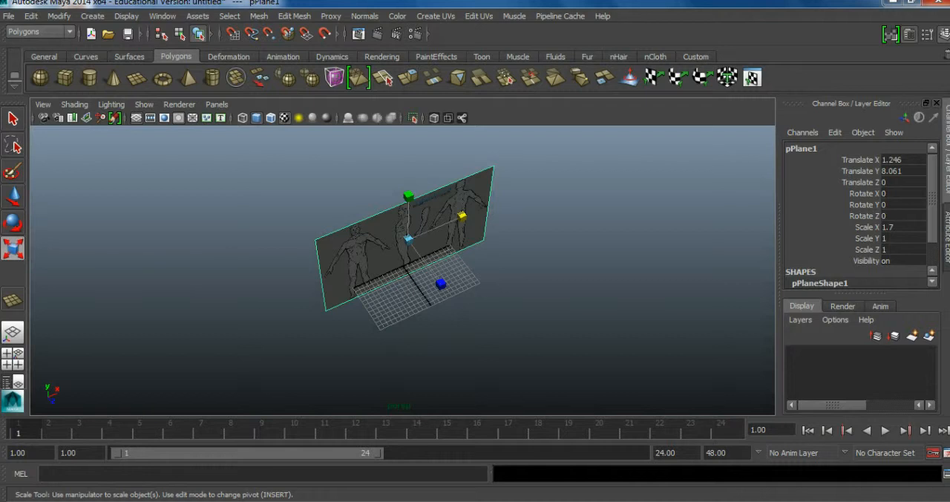
key("ctrl+d")
left_click(31, 16)
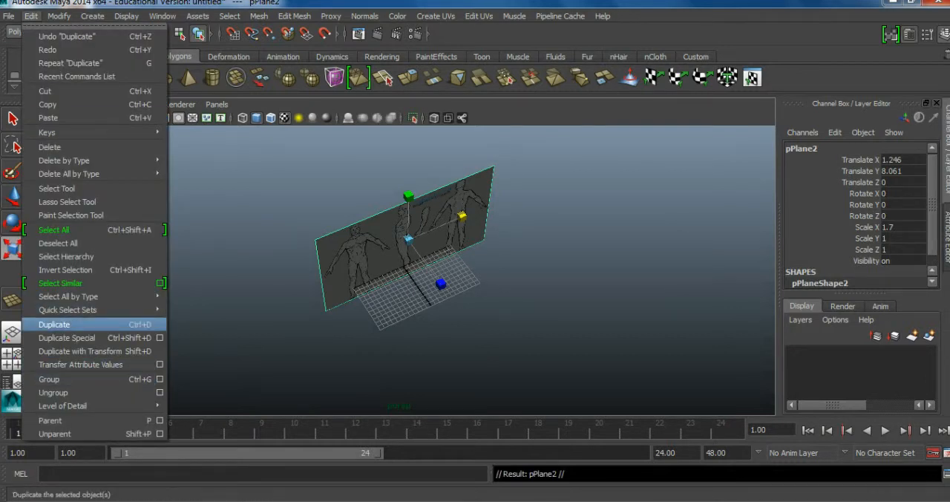
Rotate the duplicated plane by setting its Rotate Y to 90.
left_click(12, 223)
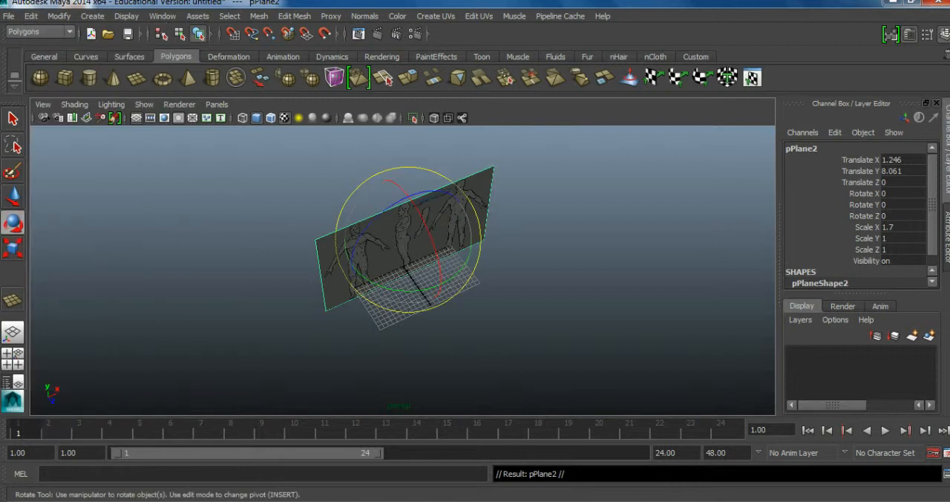
left_click_drag(425, 239, 406, 237)
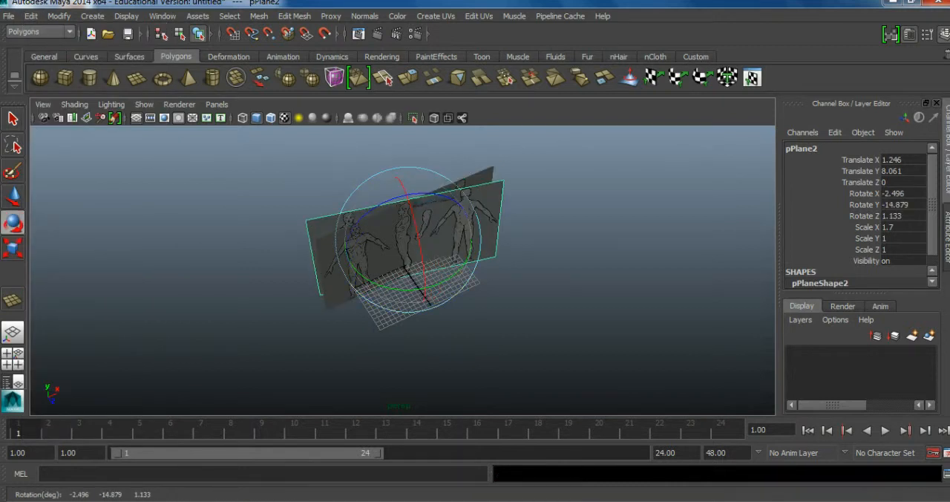
key("ctrl+z")
left_click_drag(460, 269, 450, 277)
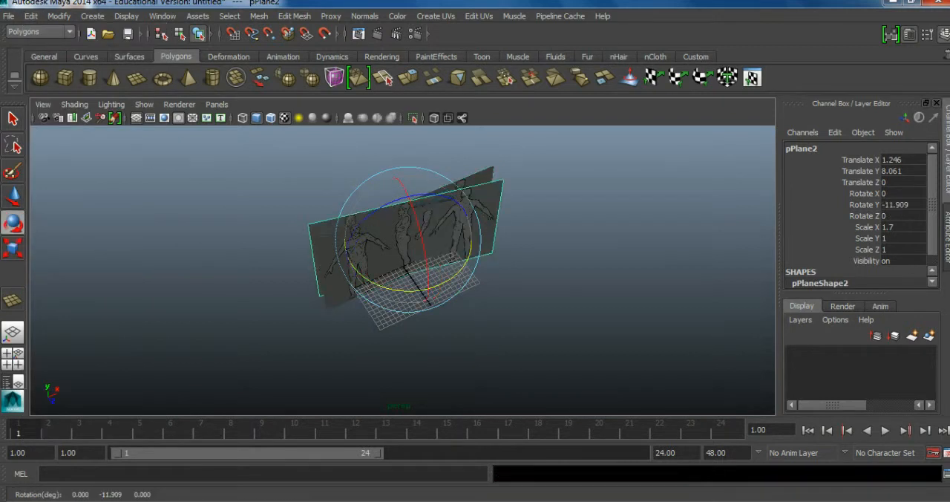
left_click(902, 204)
type("90")
key("Return")
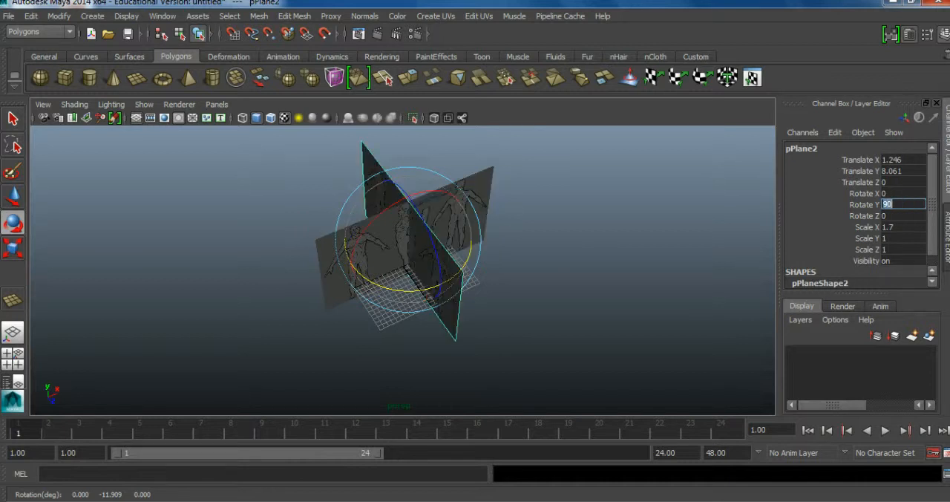
Inspect the two crossed reference planes in the perspective view, selecting each one in turn.
left_click(579, 237)
left_click_drag(579, 237, 434, 216, "alt")
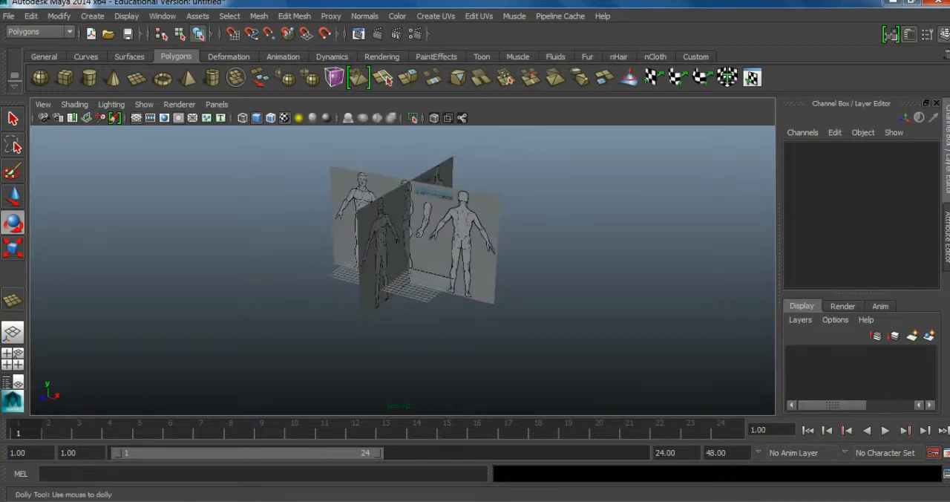
scroll(416, 238, "up", 3)
middle_click_drag(416, 238, 420, 261, "alt")
left_click(386, 248)
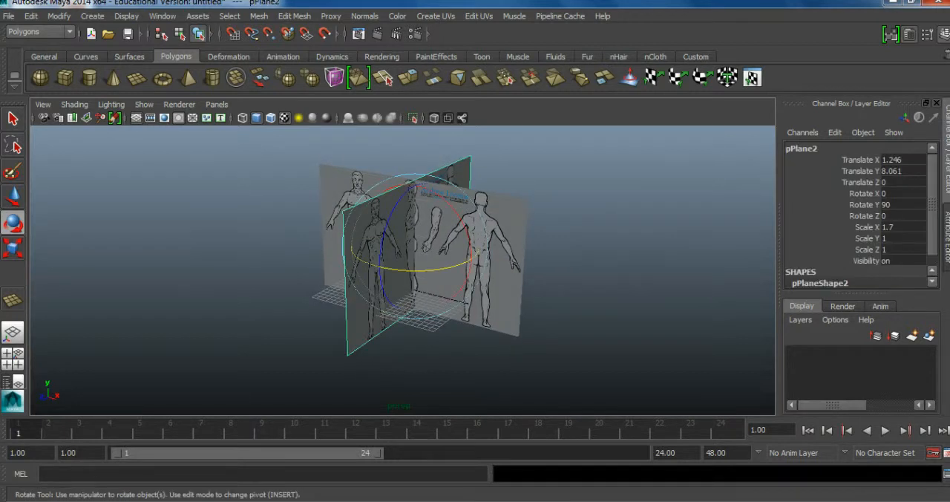
left_click(499, 256)
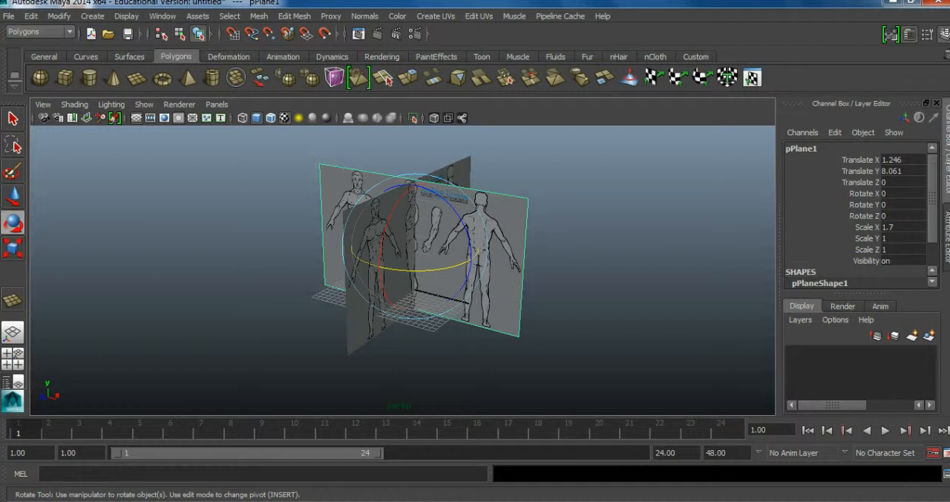
left_click(533, 265)
Turn on shaded display with textures in the side view and show that view full size.
key("space")
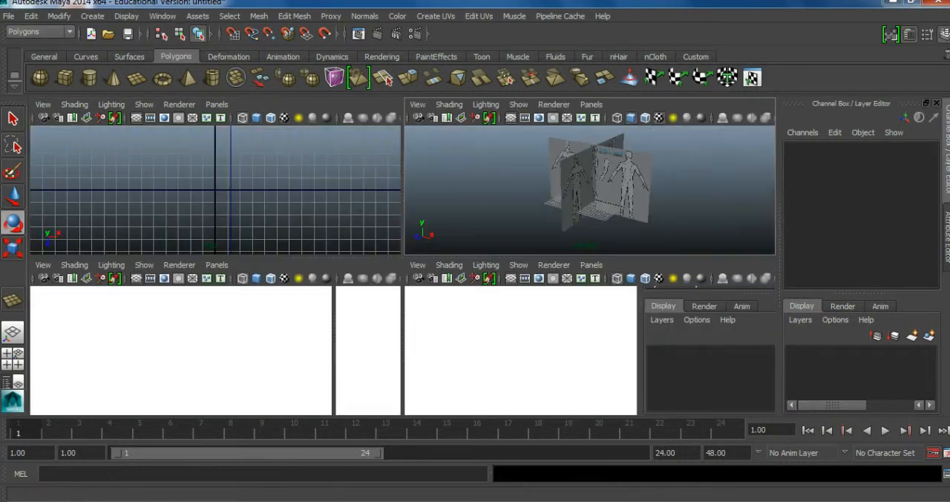
scroll(590, 350, "down", 5)
middle_click_drag(590, 349, 551, 402, "alt")
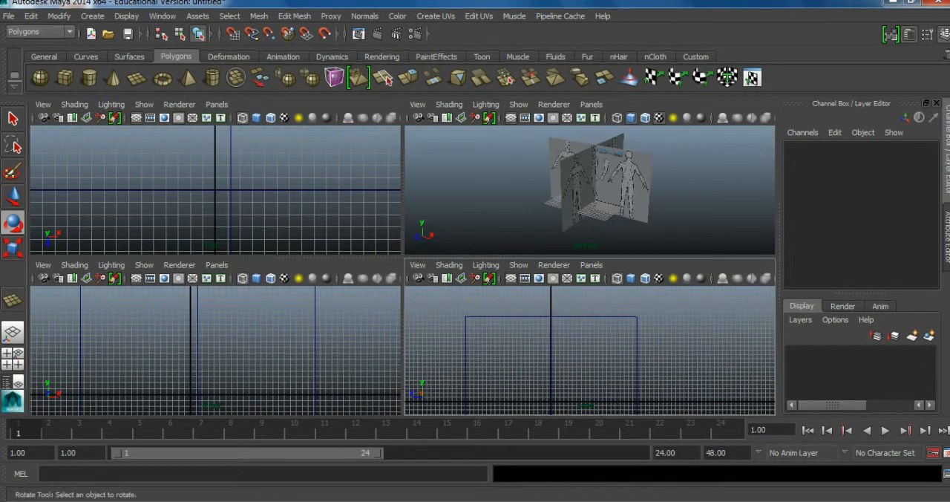
key("5")
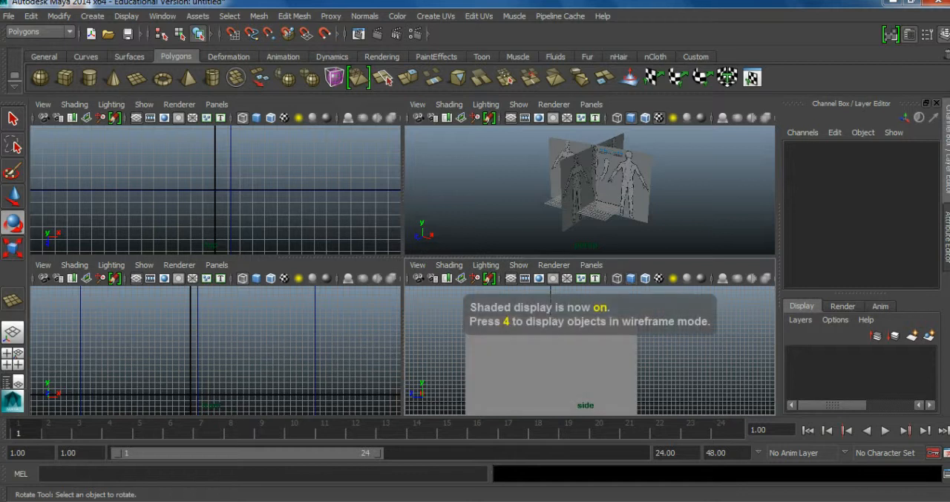
key("6")
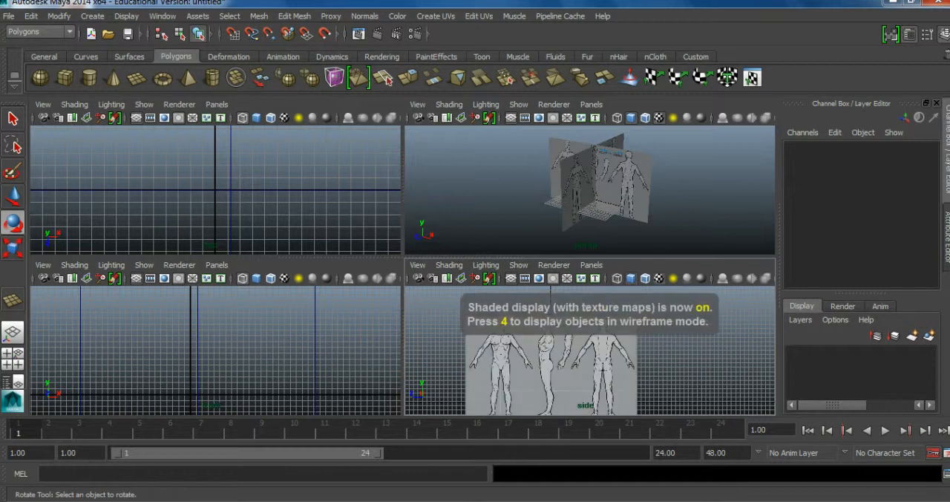
key("space")
middle_click_drag(402, 270, 412, 248, "alt")
right_click_drag(412, 248, 371, 248, "alt")
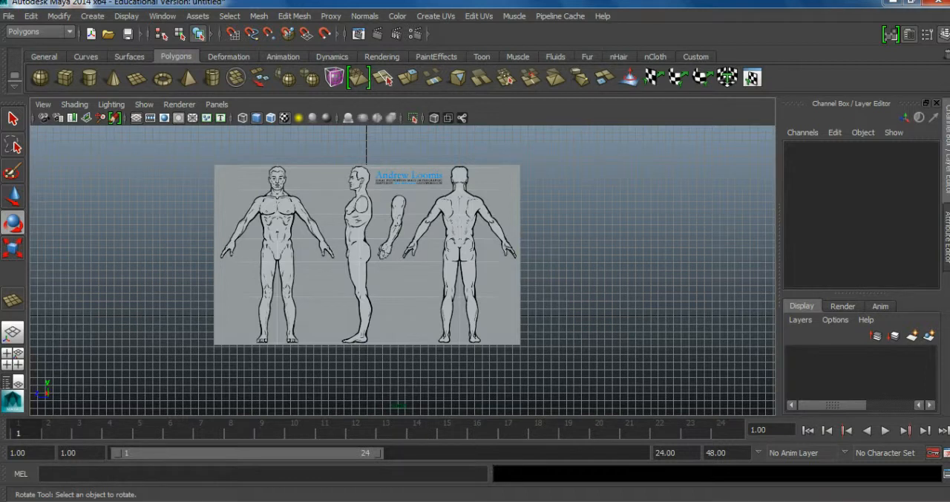
Turn on textured display in the front view and show that view full size.
key("space")
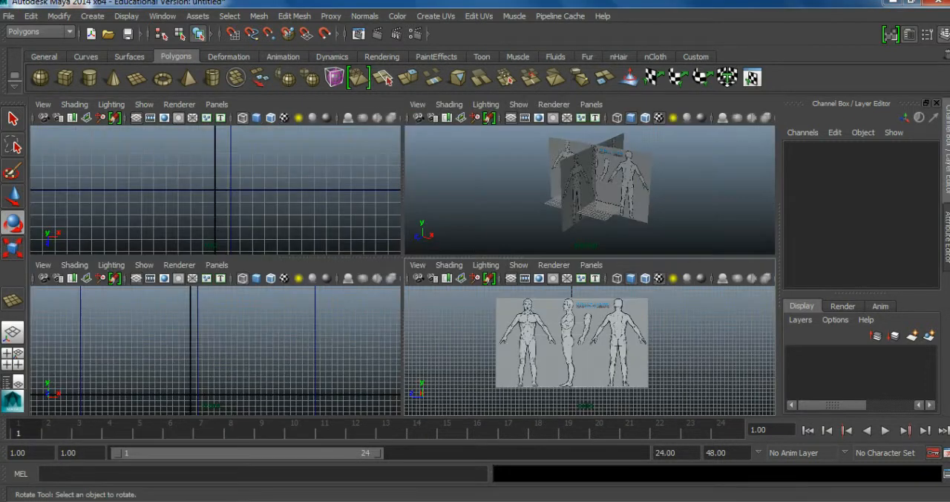
key("6")
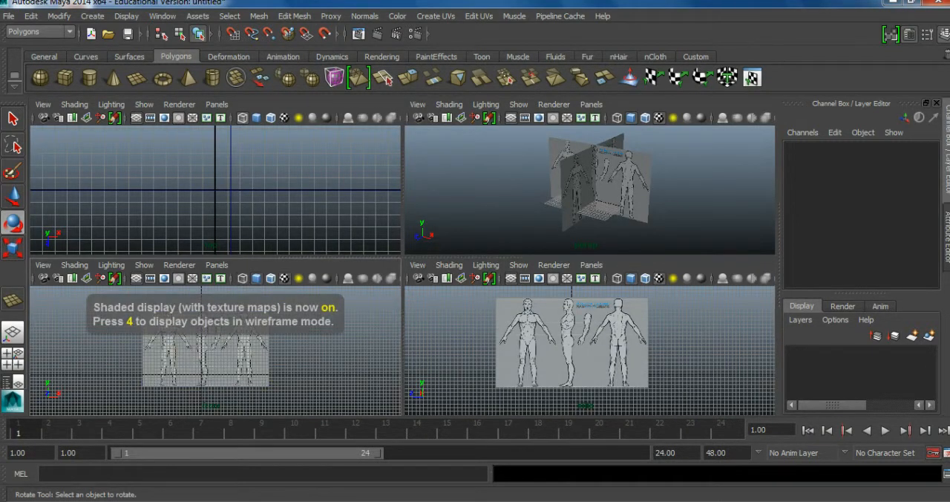
key("space")
scroll(402, 270, "up", 4)
middle_click_drag(403, 270, 406, 259, "alt")
Insert a vertical edge loop in the front plane, between the front-facing figure and the side-profile figure.
left_click(296, 17)
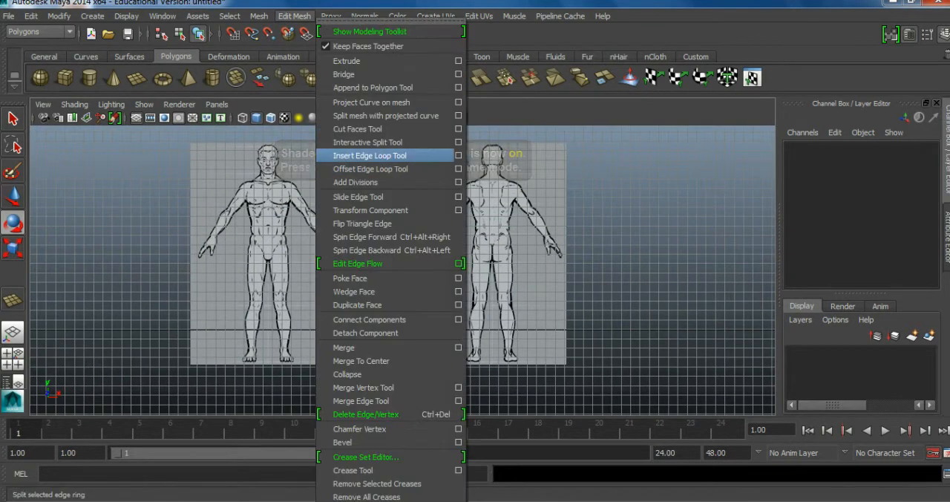
left_click(490, 225)
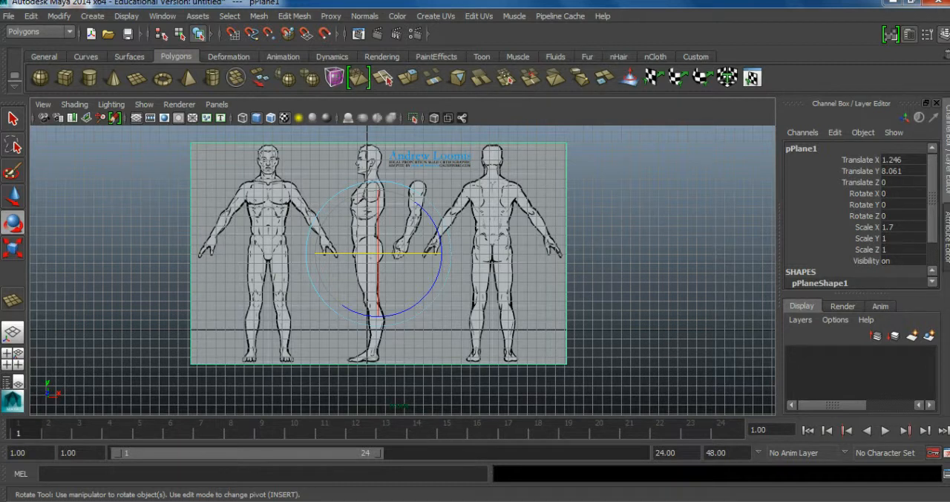
left_click(294, 15)
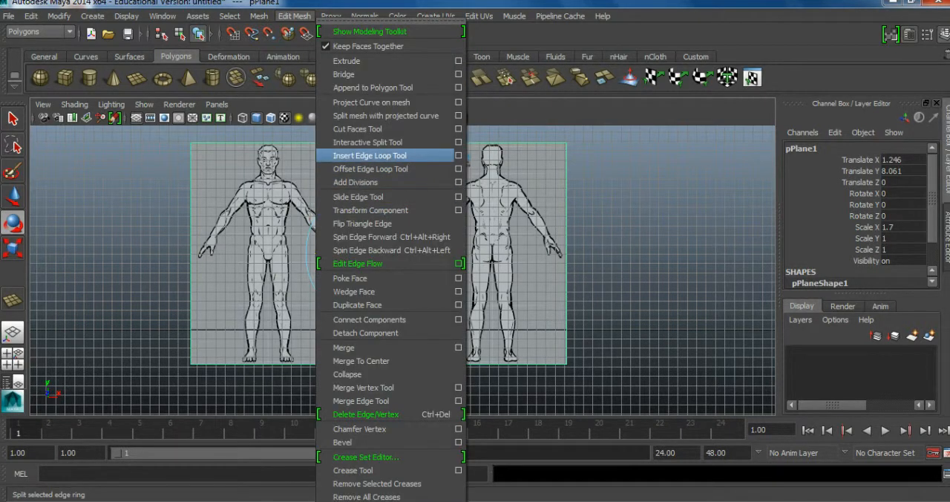
left_click(369, 156)
left_click_drag(348, 364, 344, 364)
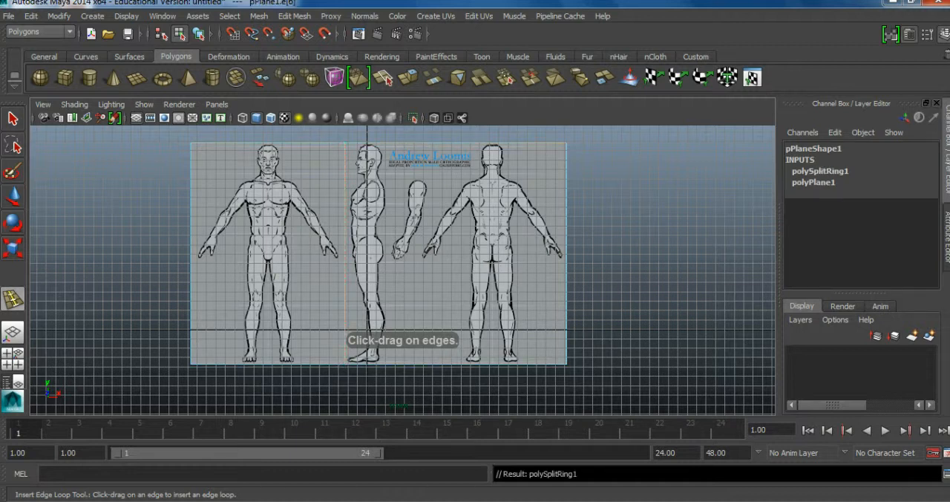
Delete the front plane's face that contains the side and back figures, keeping only the front-facing figure.
key("w")
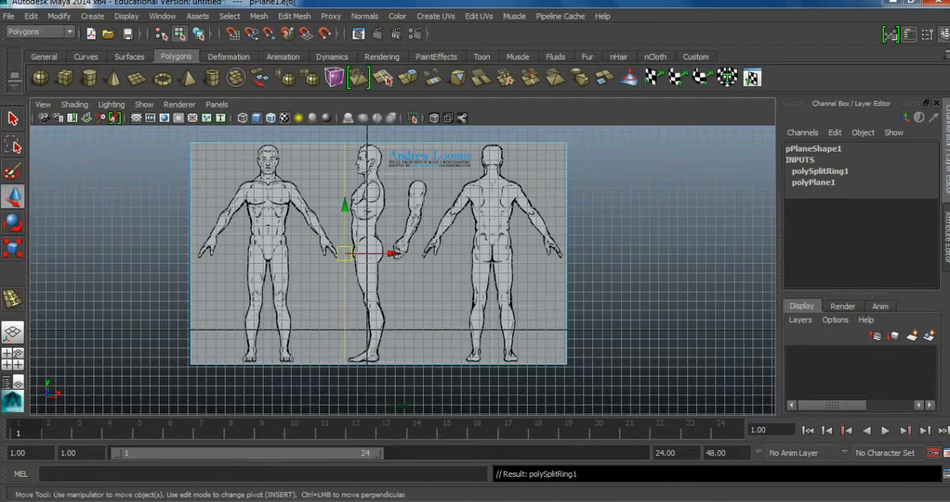
right_click_drag(470, 225, 470, 256)
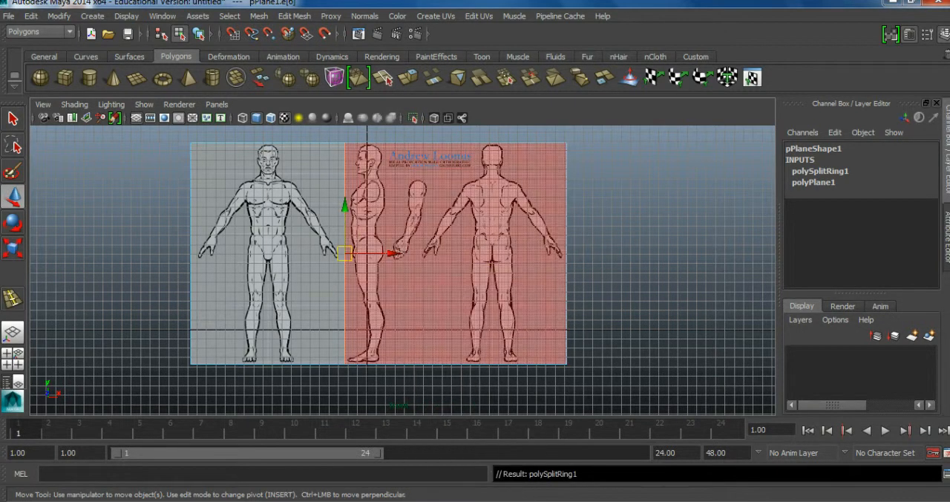
left_click(470, 259)
key("Delete")
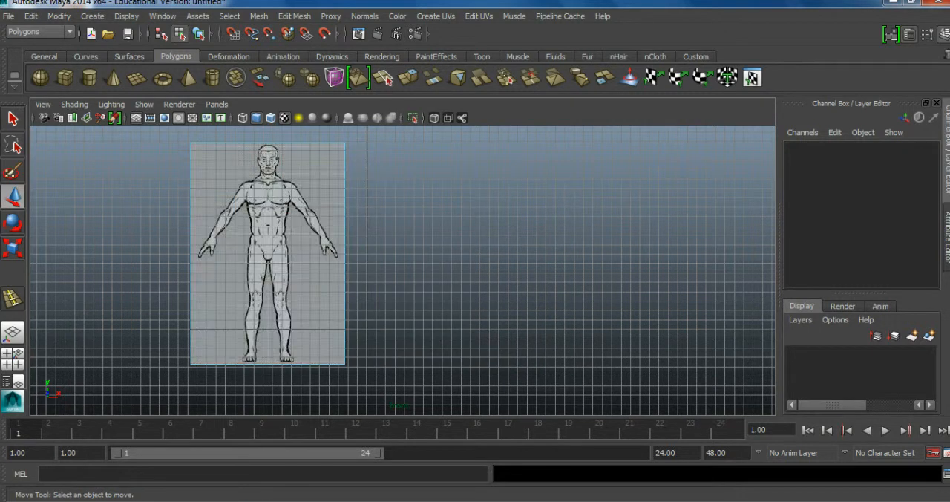
Move the front plane along X to about 11.677 so the front-facing figure is centred on the vertical axis.
right_click_drag(274, 218, 326, 201)
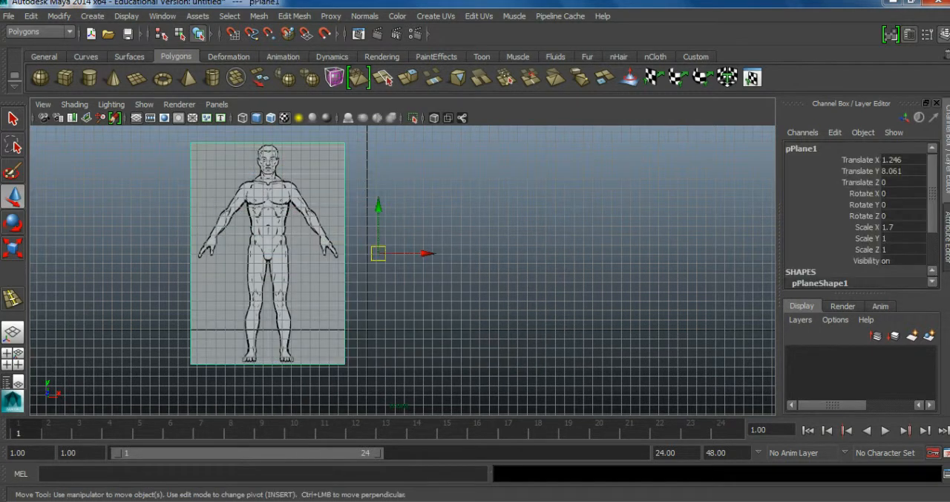
right_click_drag(326, 202, 371, 208, "alt")
middle_click_drag(371, 207, 436, 238, "alt")
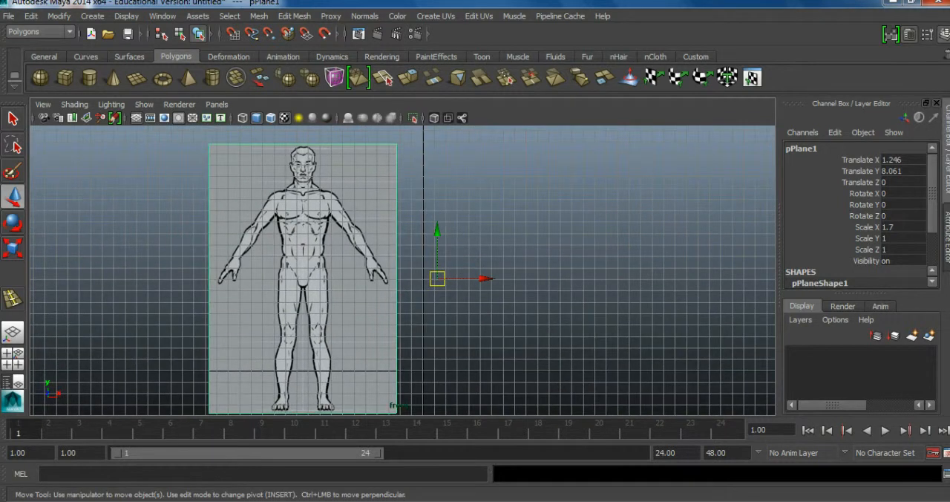
left_click_drag(486, 278, 594, 278)
scroll(402, 271, "up", 4)
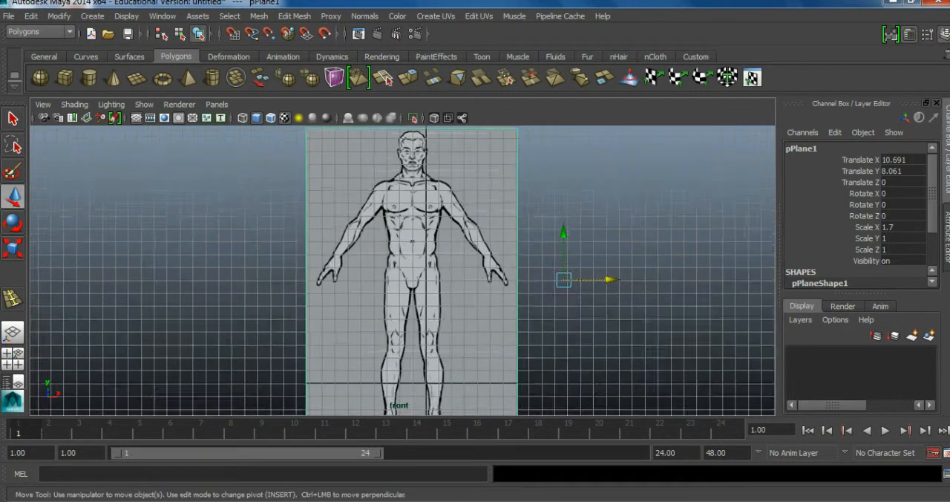
left_click(680, 283)
left_click_drag(681, 284, 700, 284)
scroll(699, 284, "down", 5)
left_click(699, 284)
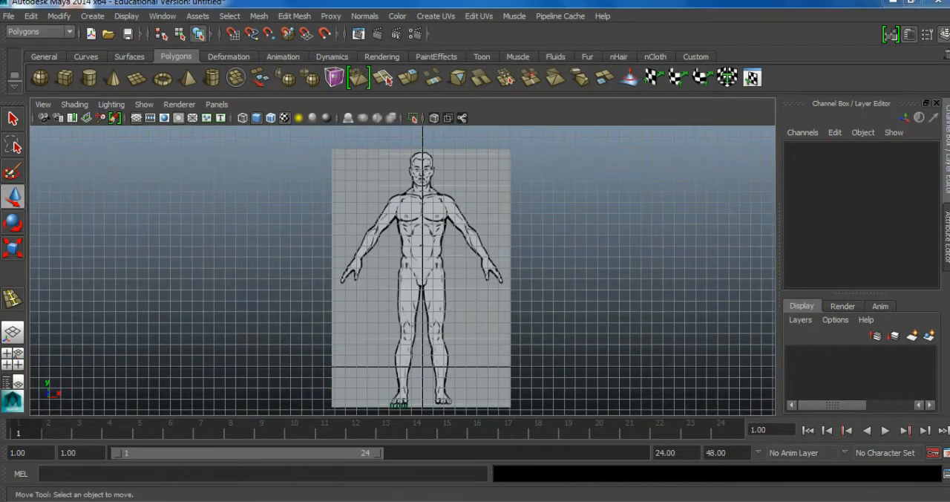
In the side view, insert two vertical edge loops in the side plane, one on each side of the profile figure.
key("space")
key("space")
middle_click_drag(215, 247, 530, 281, "alt")
scroll(275, 208, "down", 4)
scroll(520, 327, "up", 4)
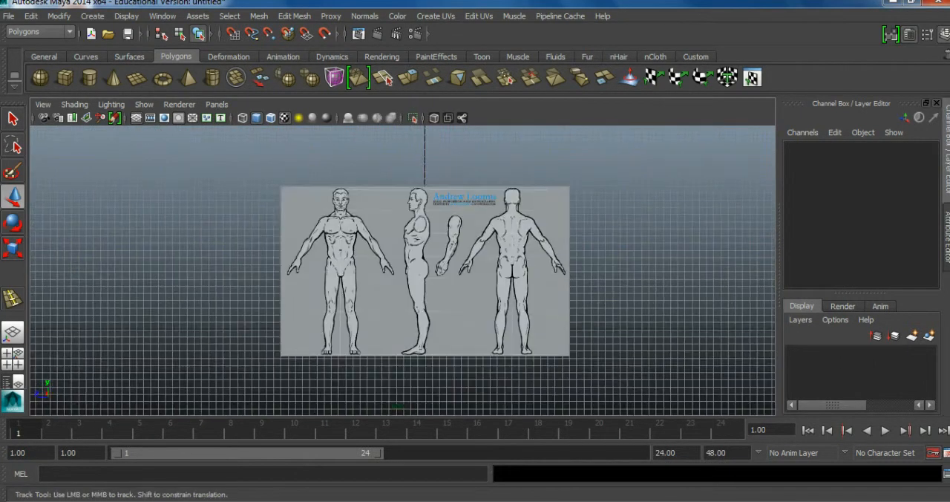
scroll(419, 282, "up", 3)
left_click(294, 16)
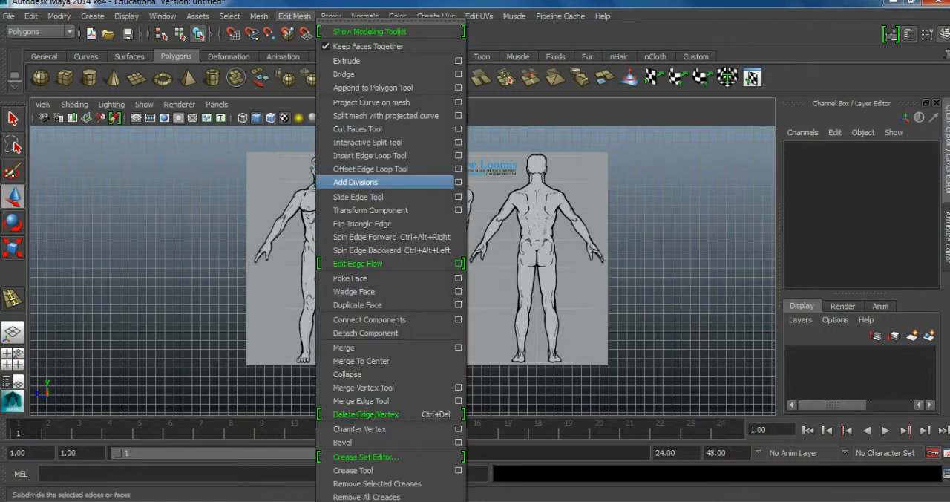
left_click(369, 155)
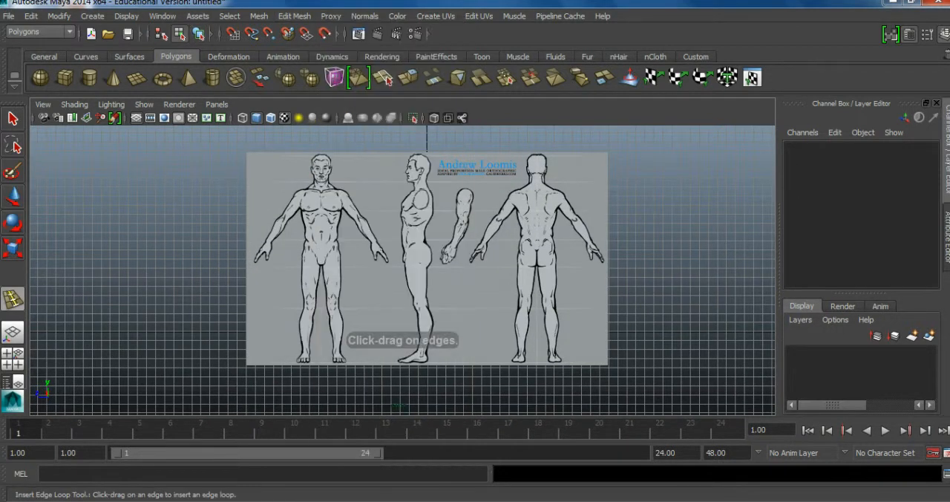
left_click(381, 156)
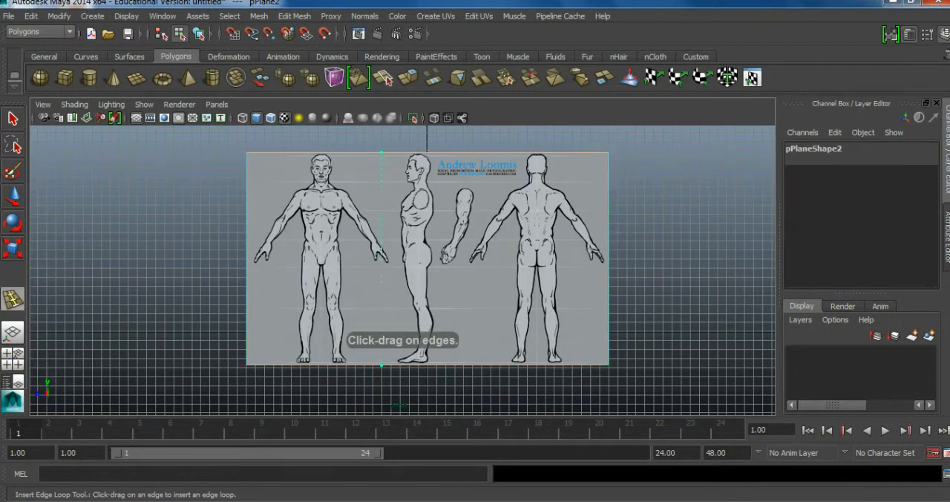
left_click(381, 155)
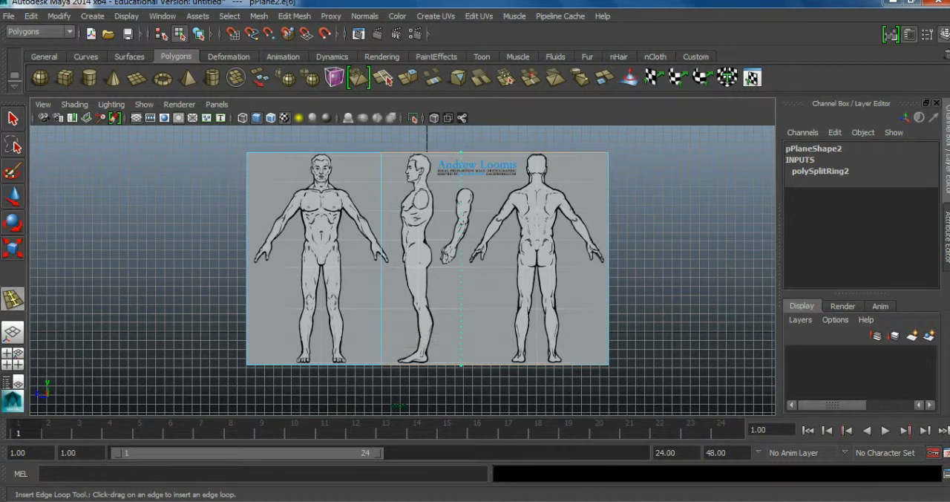
left_click(464, 154)
Delete the side plane's two outer faces containing the front and back figures, keeping the profile figure.
left_click(13, 197)
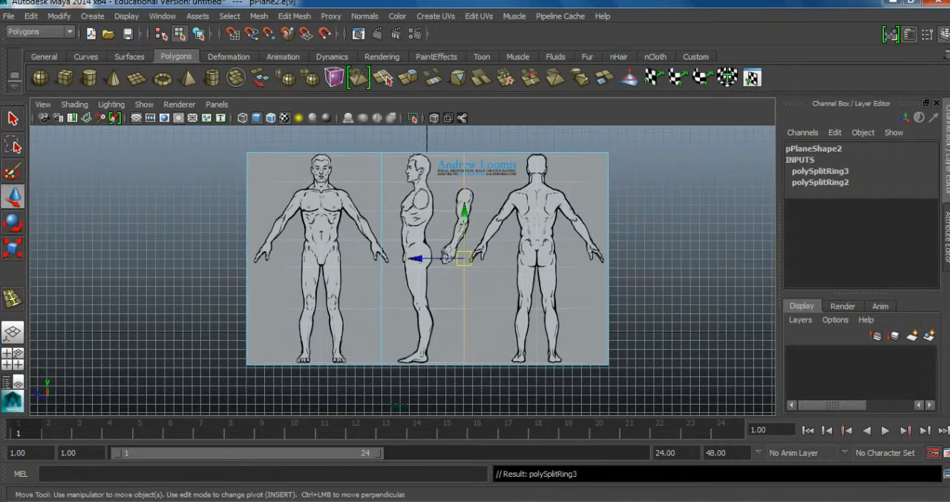
left_click(319, 256)
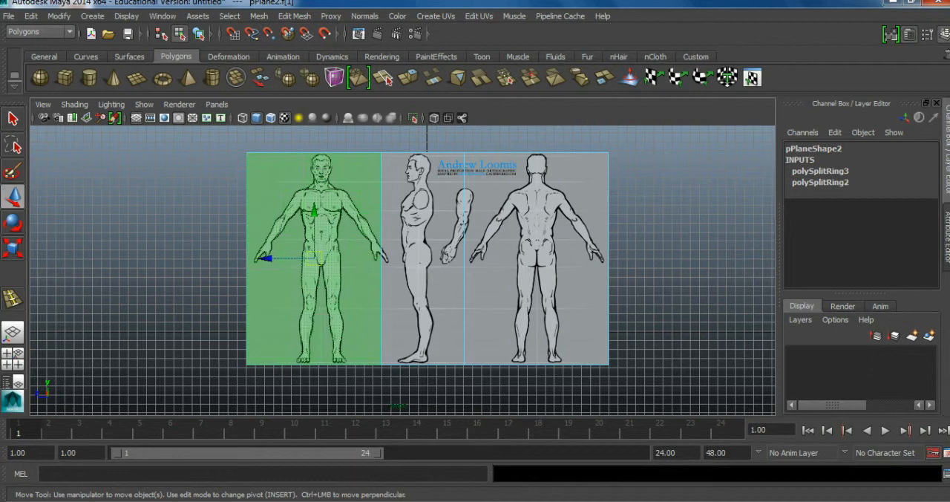
key("Delete")
left_click(533, 258)
key("Delete")
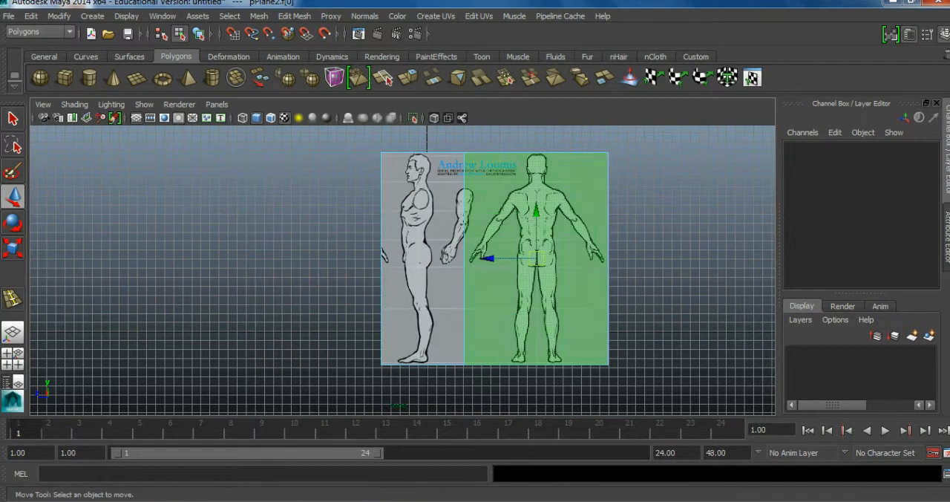
Move the side plane along Z to about -0.976 to align the profile figure with the vertical axis.
right_click_drag(425, 225, 484, 208)
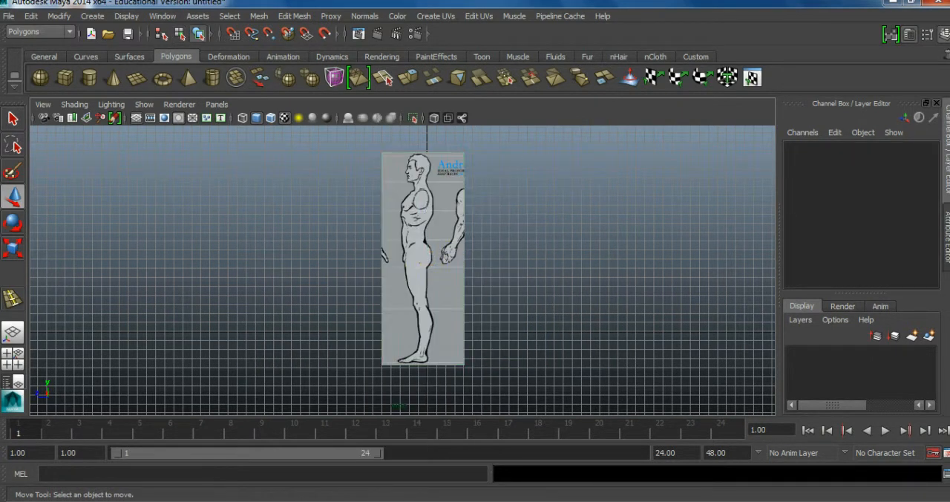
left_click(445, 223)
scroll(431, 238, "up", 2)
left_click_drag(386, 255, 386, 324)
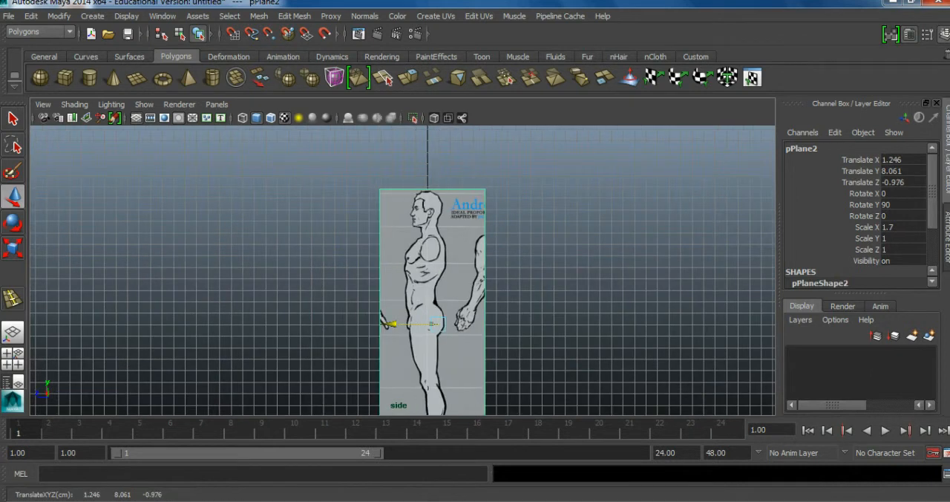
left_click(334, 305)
scroll(403, 270, "down", 3)
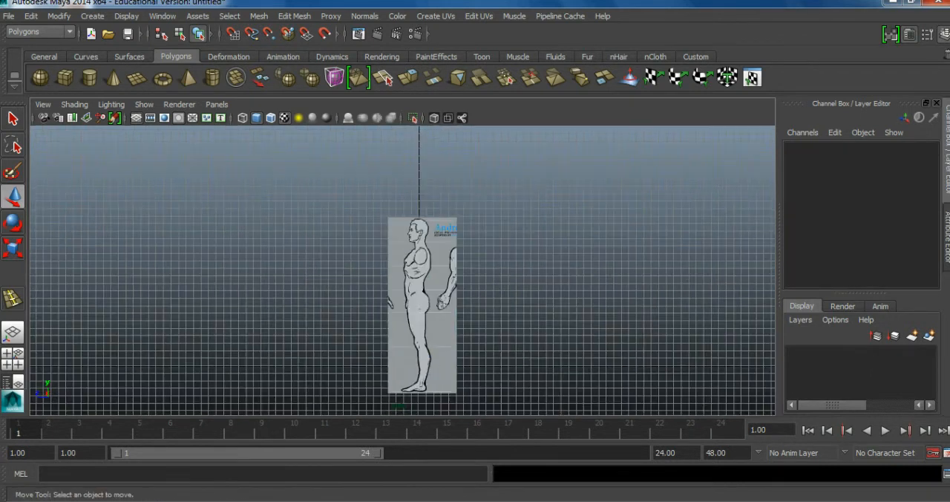
Check the crossed planes in perspective and move the side plane along X to about -0.69.
key("space")
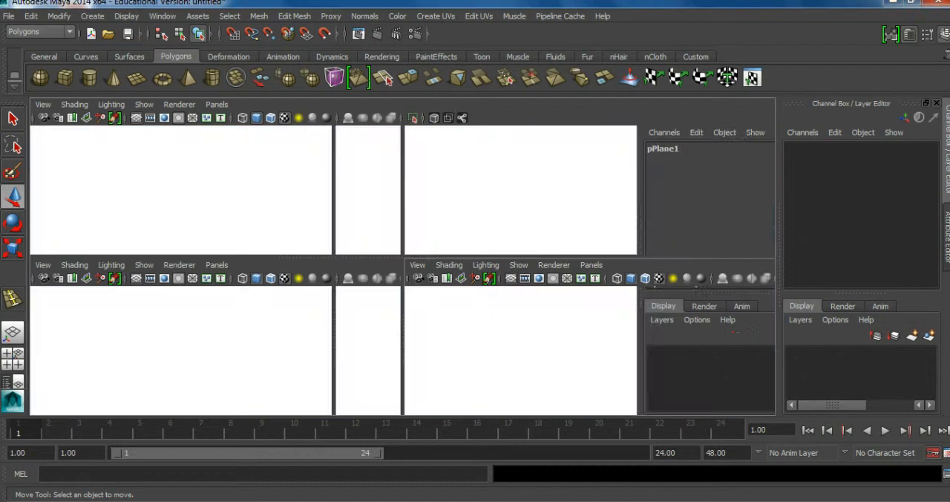
key("space")
left_click_drag(552, 205, 571, 212, "alt")
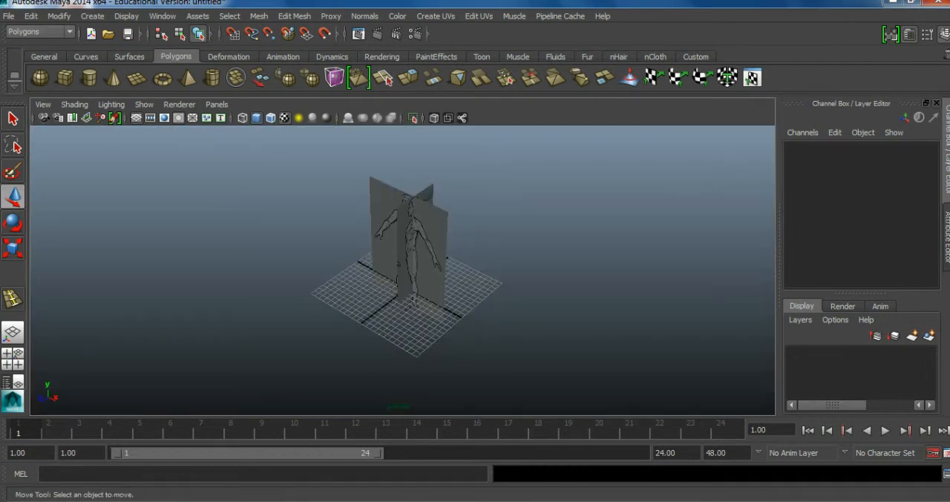
key("space")
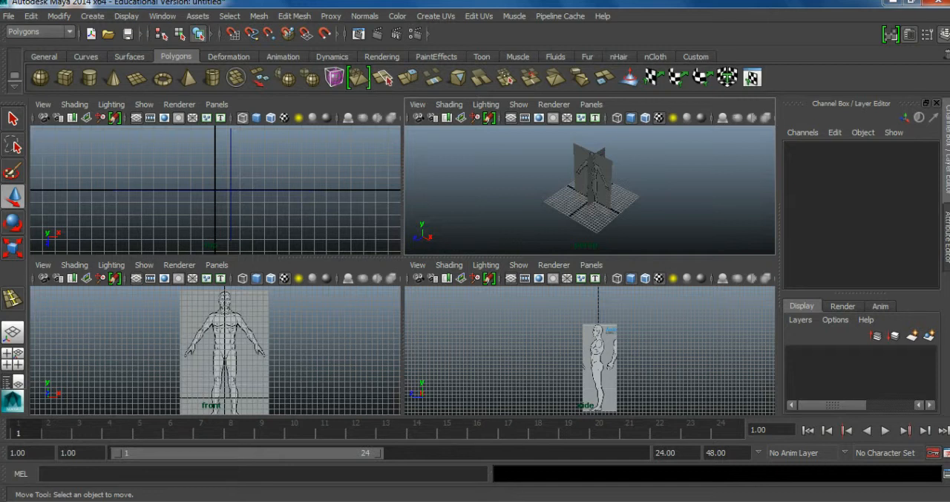
left_click(601, 367)
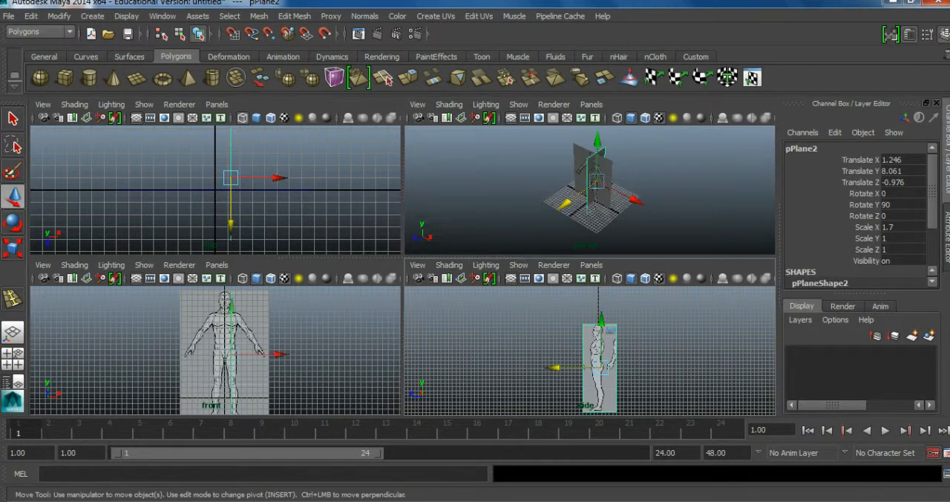
left_click_drag(264, 178, 239, 178)
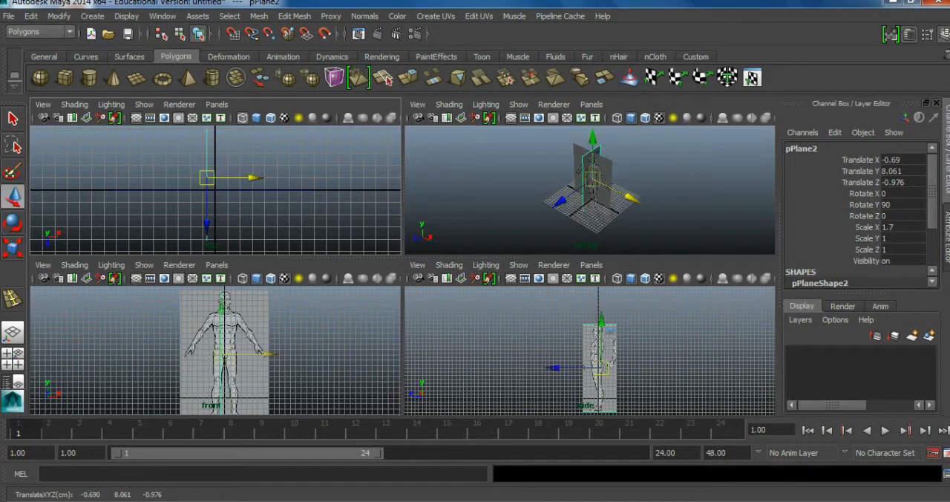
Move the front plane along Z to about -1.025.
left_click(251, 316)
left_click_drag(360, 239, 359, 227)
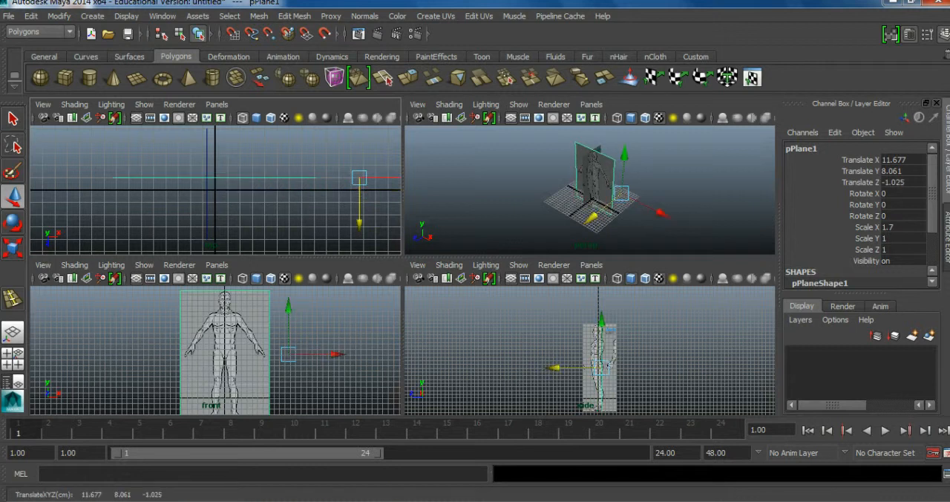
left_click(485, 194)
scroll(215, 190, "down", 2)
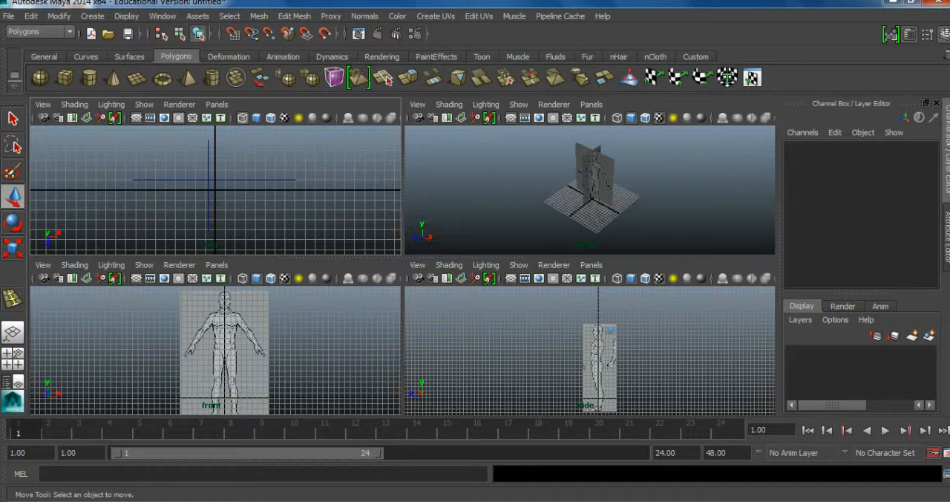
Select both reference planes in the perspective view and assign them to a new display layer.
key("space")
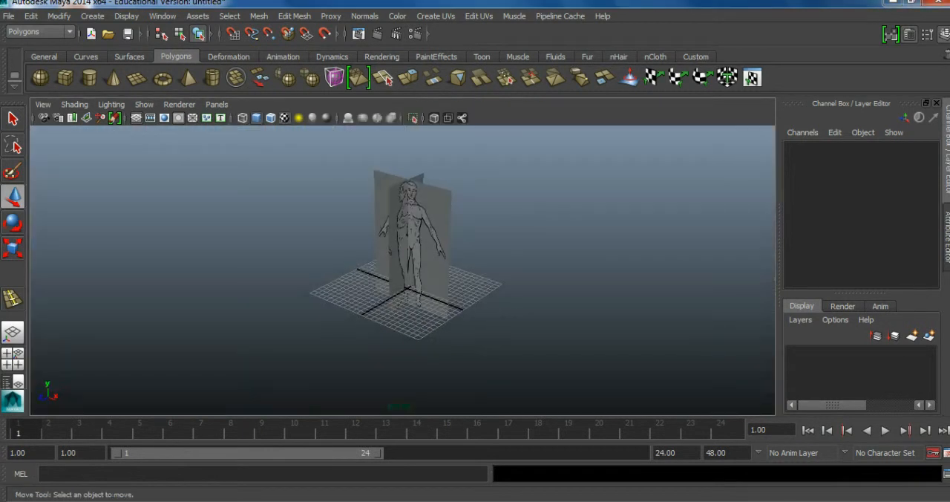
left_click_drag(439, 172, 373, 192)
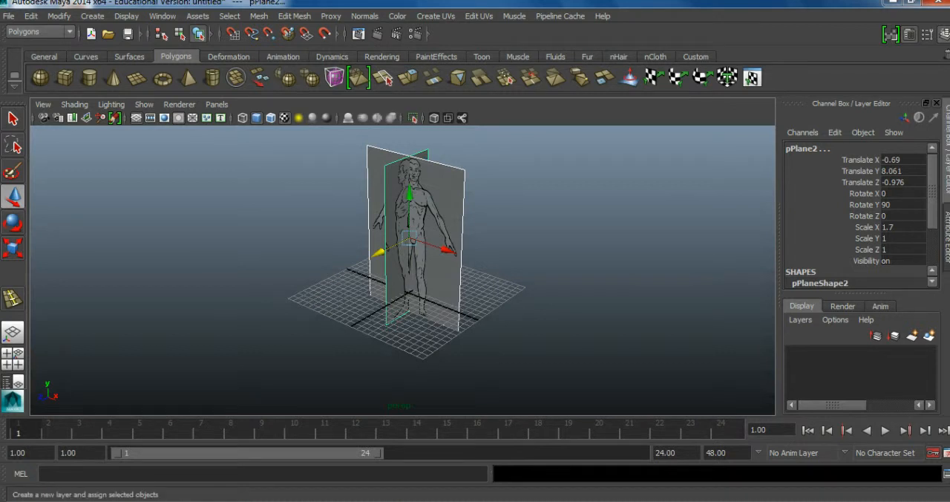
left_click(929, 335)
left_click(796, 354)
left_click(796, 354)
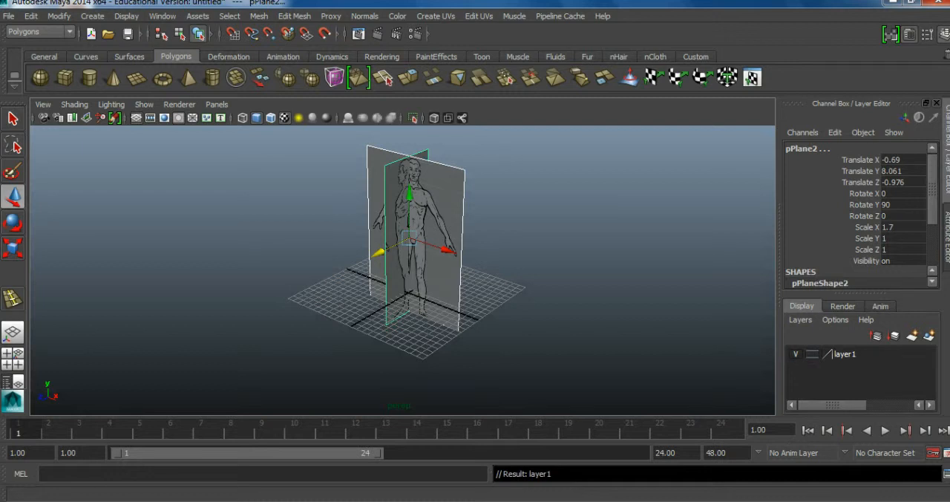
Try the Template display type on layer1, set it to Reference instead, and check the planes in perspective.
left_click(812, 354)
left_click(609, 282)
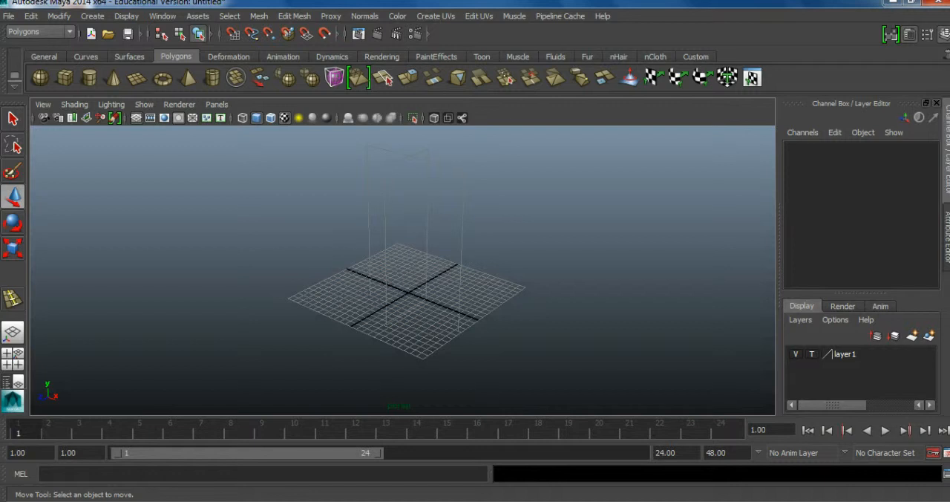
left_click(812, 354)
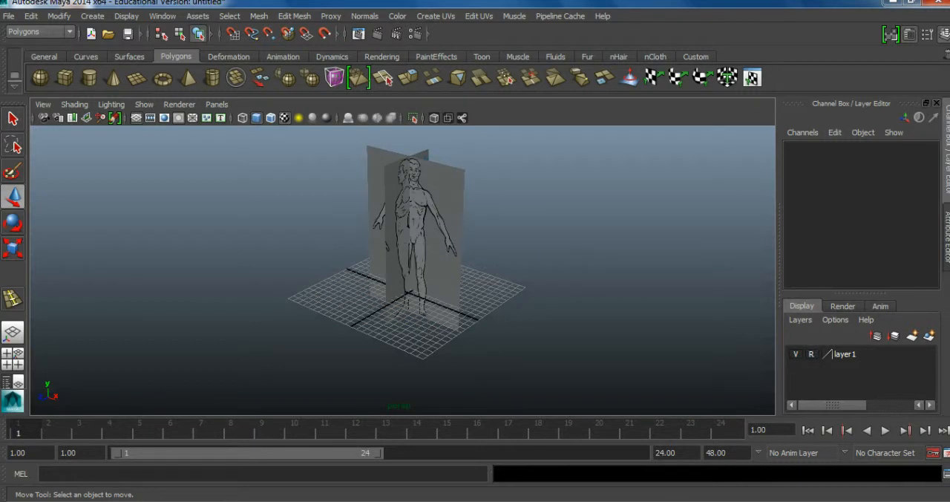
left_click_drag(445, 253, 487, 268, "alt")
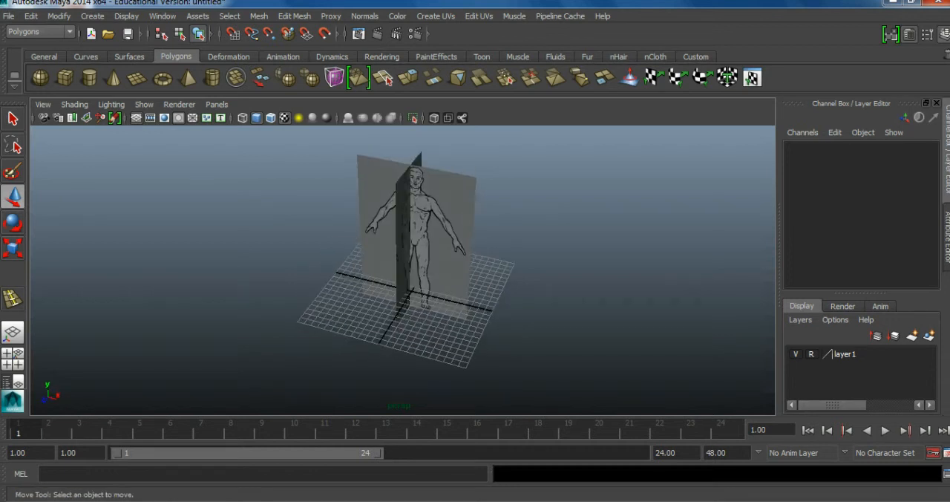
Enable X-Ray shading in the perspective, side and front views so the reference planes are see-through.
key("space")
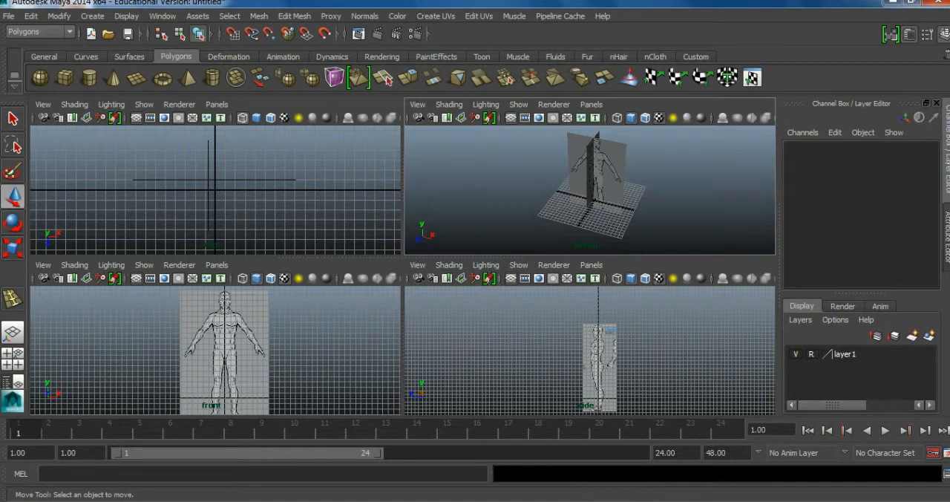
left_click(449, 104)
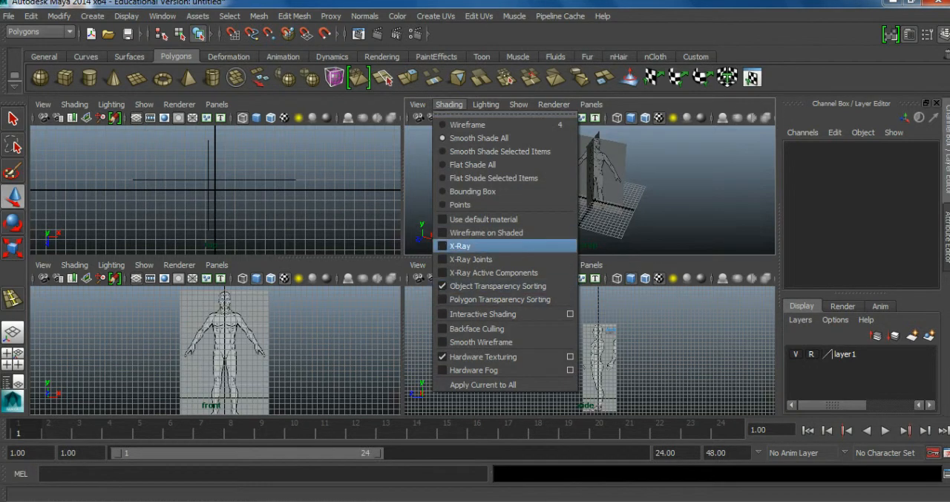
left_click(460, 245)
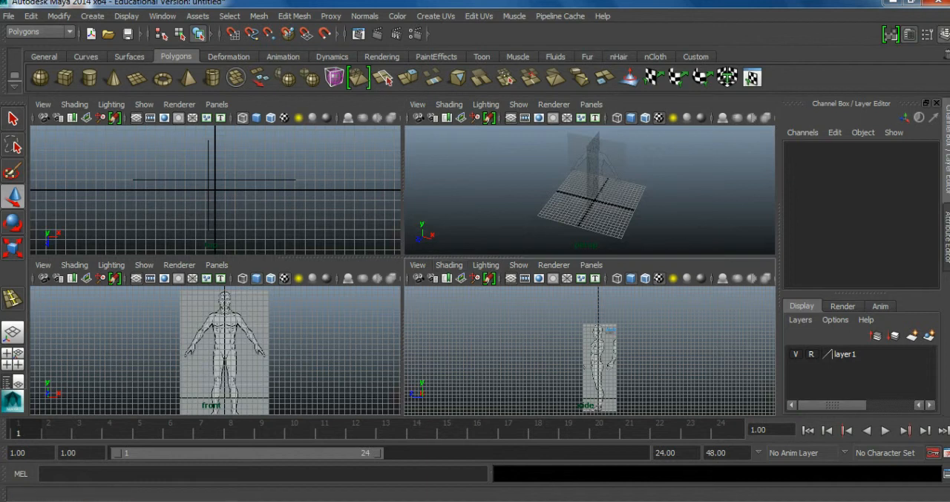
left_click(449, 264)
left_click(505, 383)
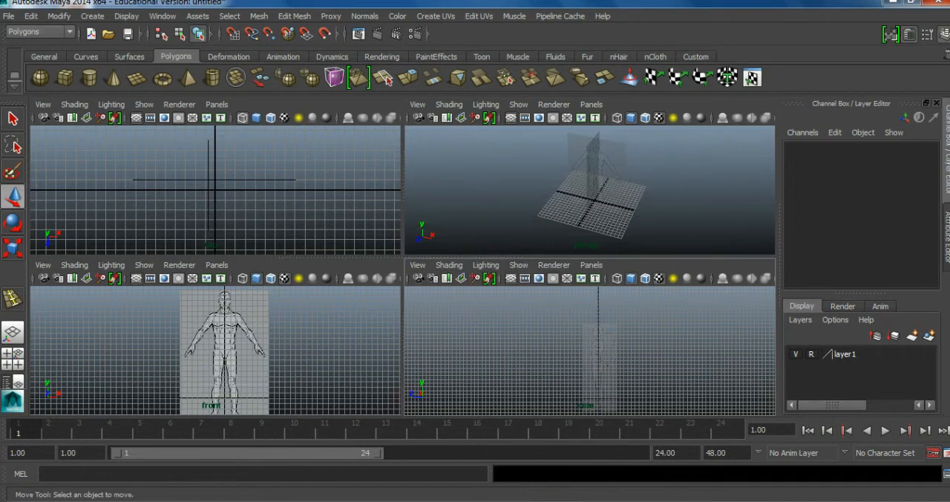
left_click(74, 265)
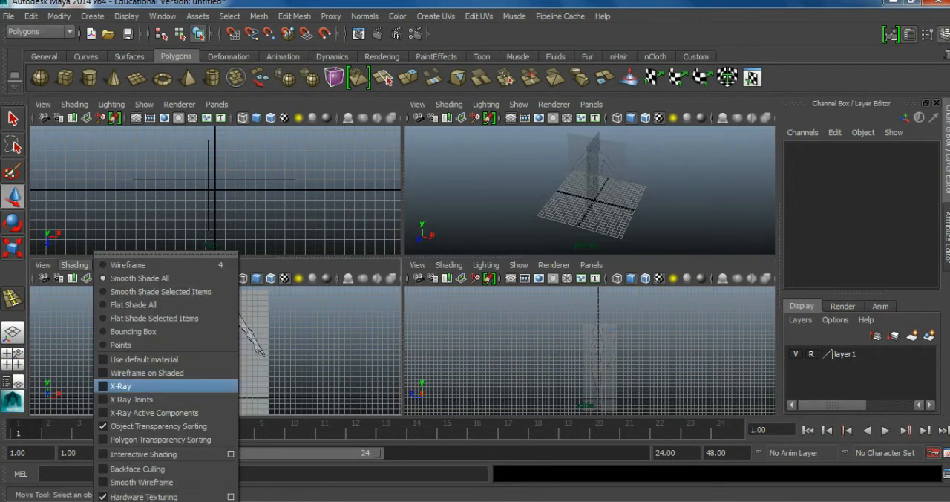
left_click(130, 383)
scroll(221, 351, "down", 4)
middle_click_drag(221, 350, 180, 345, "alt")
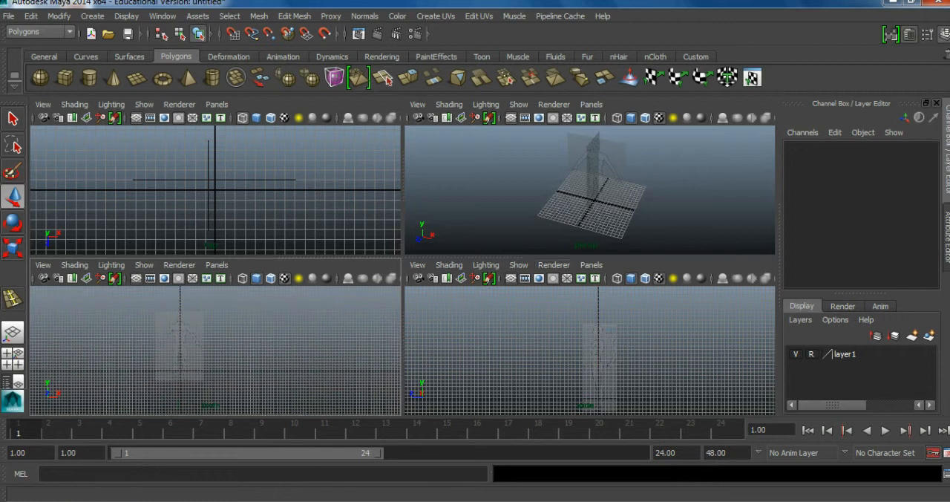
Return layer1 from Reference to its normal display type so the reference planes can be selected in the side view.
key("space")
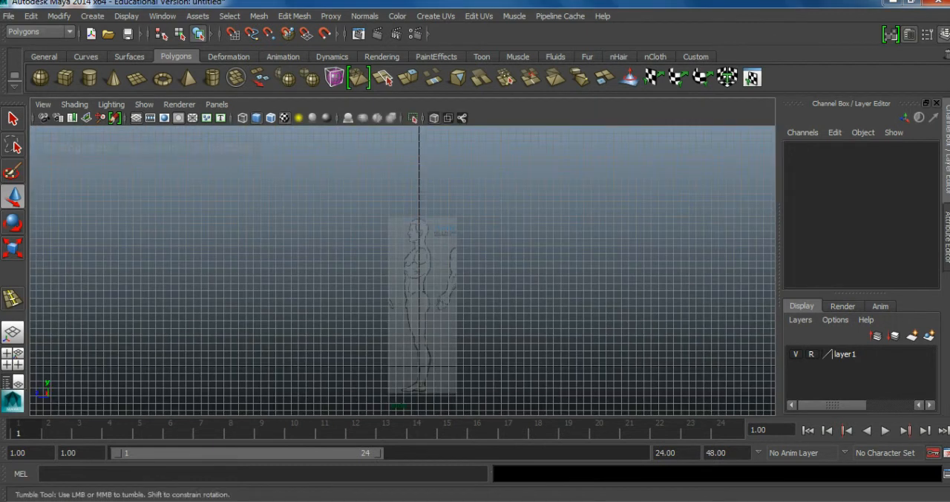
middle_click_drag(403, 320, 361, 216, "alt")
scroll(429, 223, "up", 4)
scroll(360, 219, "up", 7)
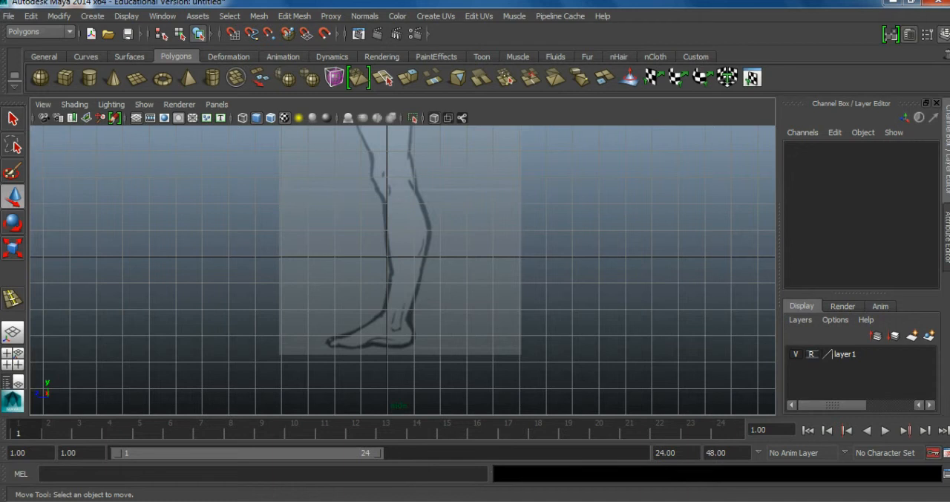
left_click(811, 355)
Select both reference planes in the side view and raise them along Y, the side plane to about 11.503, resting the feet on the ground line.
scroll(402, 270, "down", 3)
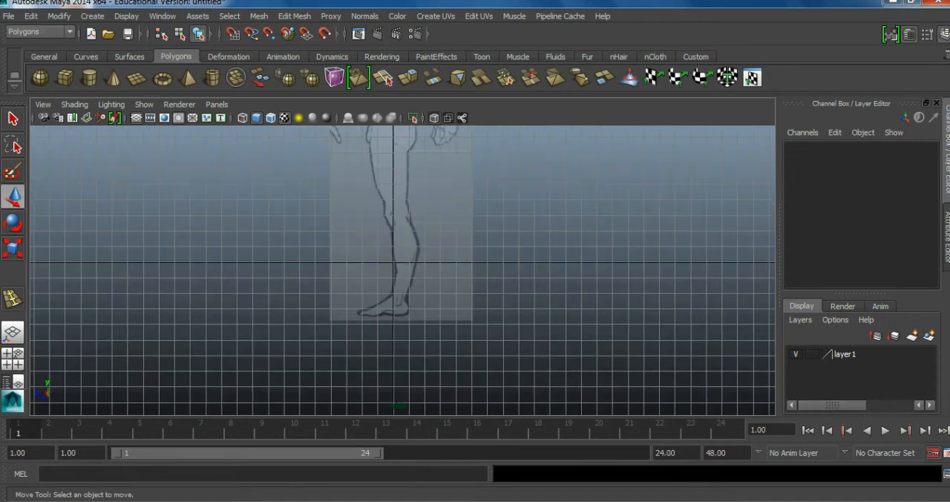
left_click_drag(360, 193, 444, 253)
scroll(402, 271, "down", 3)
left_click_drag(407, 145, 407, 124)
scroll(402, 270, "up", 4)
middle_click_drag(408, 223, 416, 356)
scroll(402, 270, "down", 3)
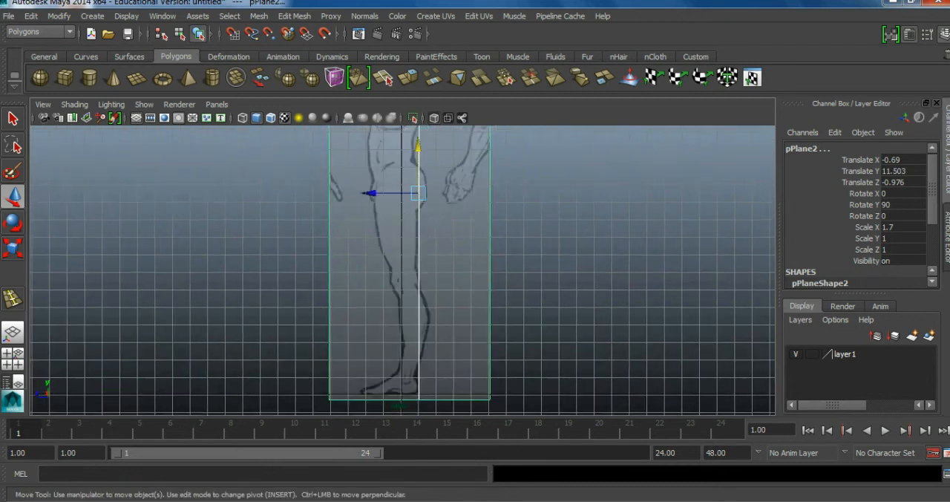
scroll(402, 270, "down", 4)
middle_click_drag(416, 297, 404, 354, "alt")
scroll(402, 271, "down", 2)
Set layer1 back to the Reference display type and check the raised planes in the perspective view.
left_click(812, 354)
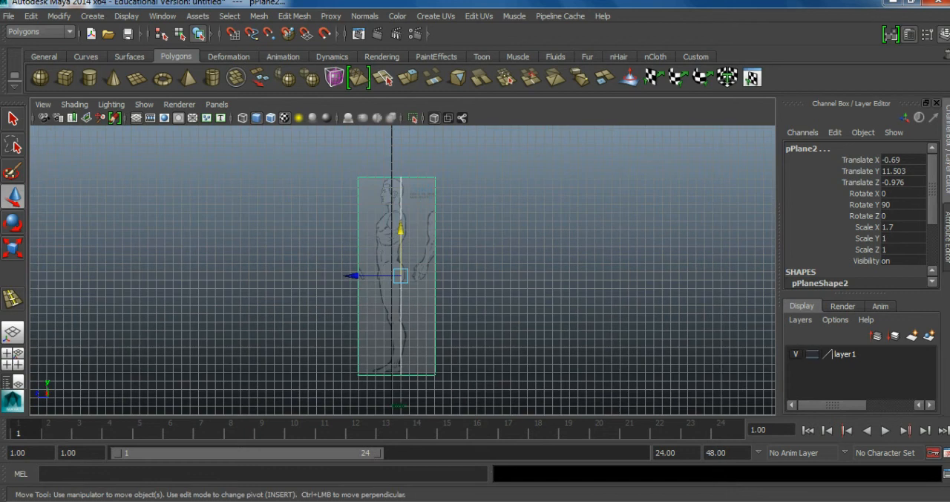
left_click(813, 354)
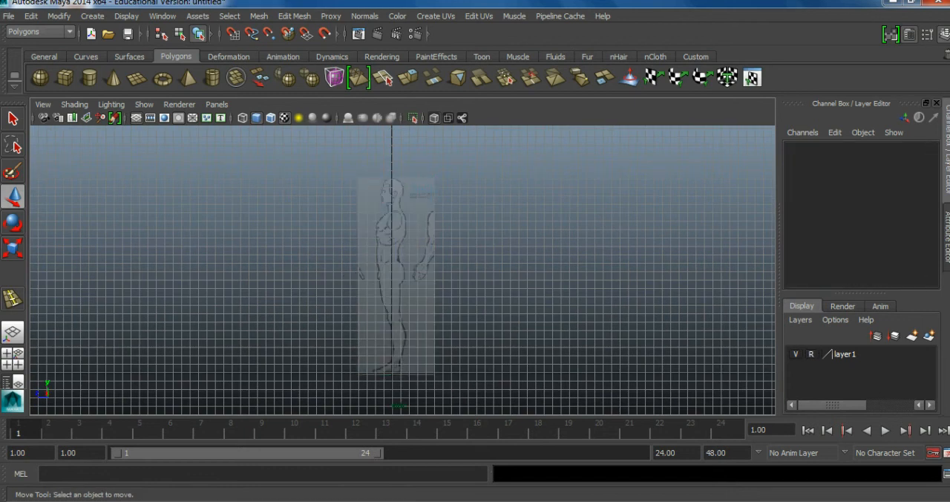
key("space")
key("space")
middle_click_drag(413, 260, 426, 306, "alt")
left_click_drag(426, 306, 446, 290, "alt")
scroll(386, 283, "up", 3)
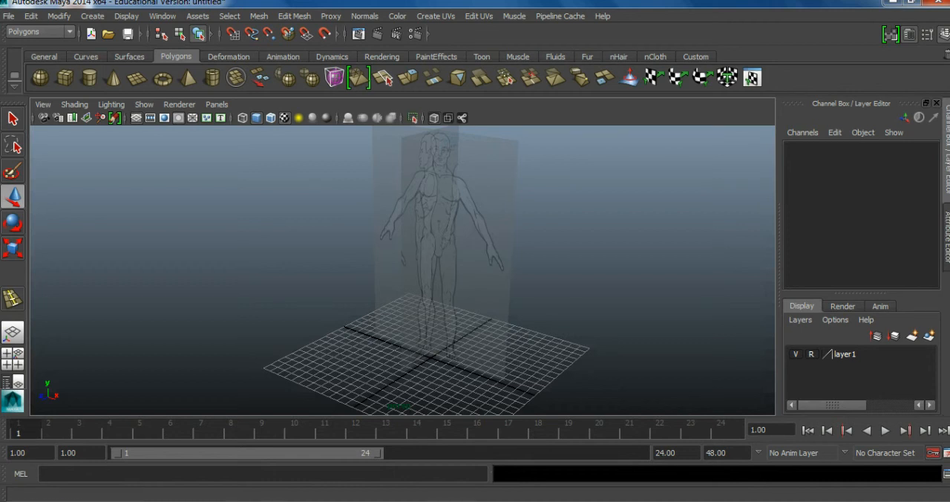
Save the scene over the existing Human_Body_Modelling_01.mb file in the default project's scenes folder.
left_click(128, 34)
left_click(175, 149)
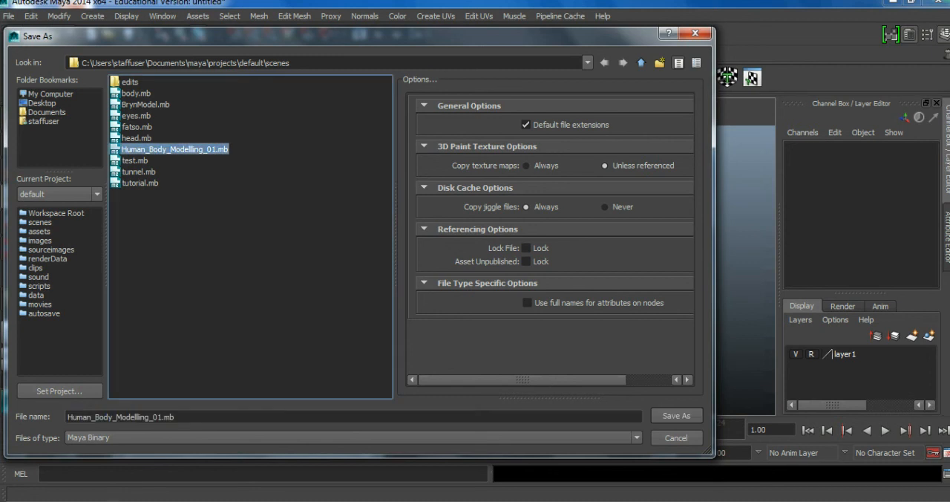
left_click(677, 416)
left_click(331, 266)
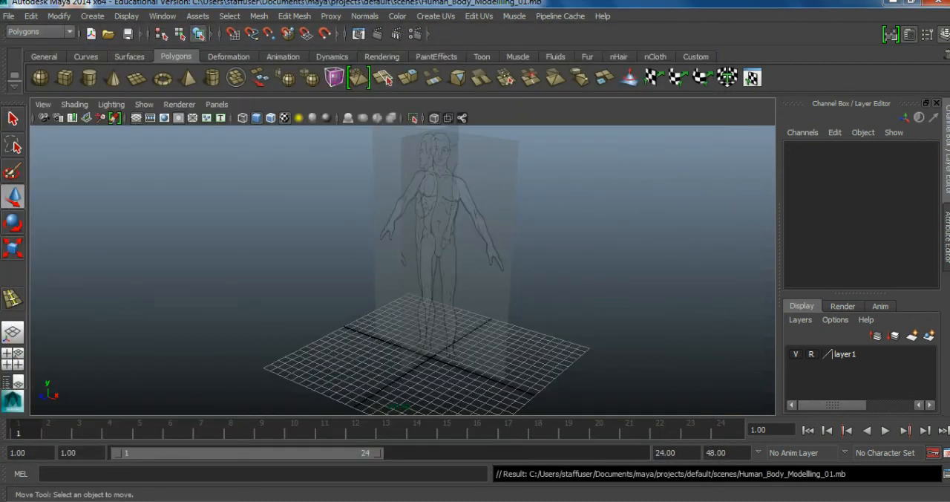